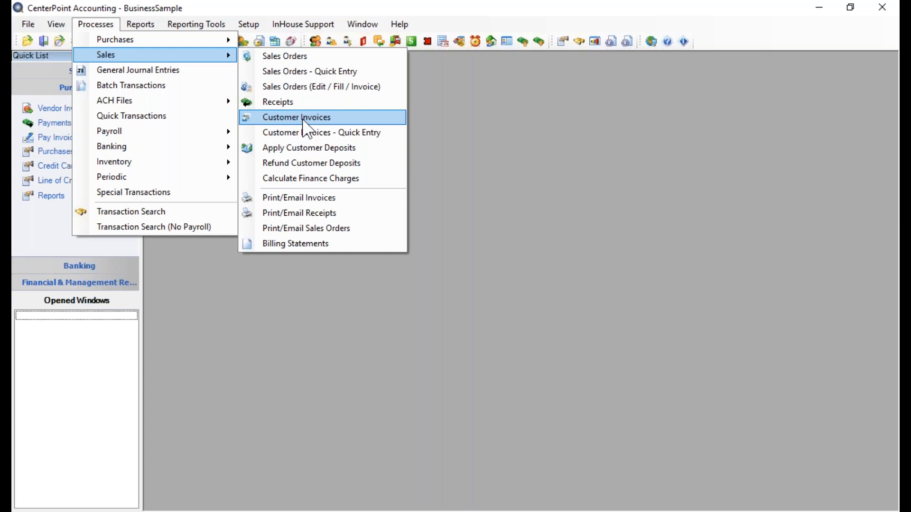
# Start a new customer invoice and choose Alpine Sports as the company
pyautogui.click(303, 119)
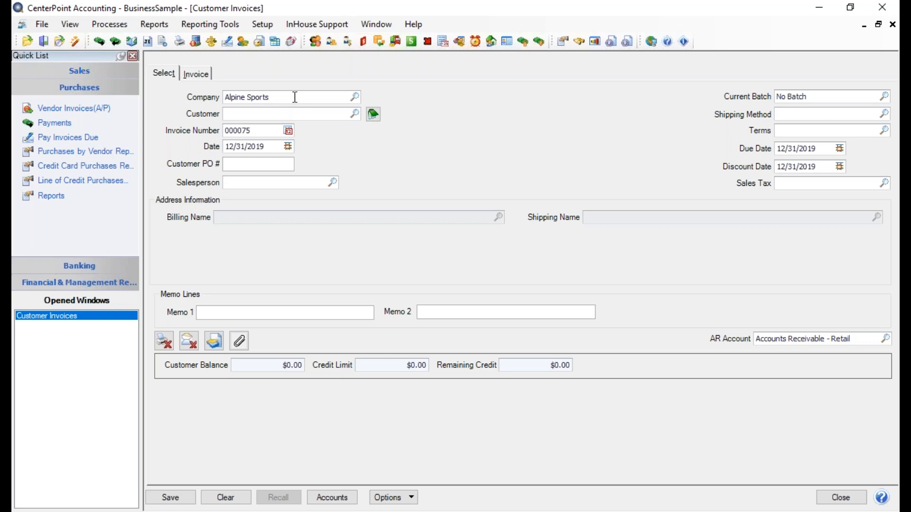
pyautogui.press('F4')
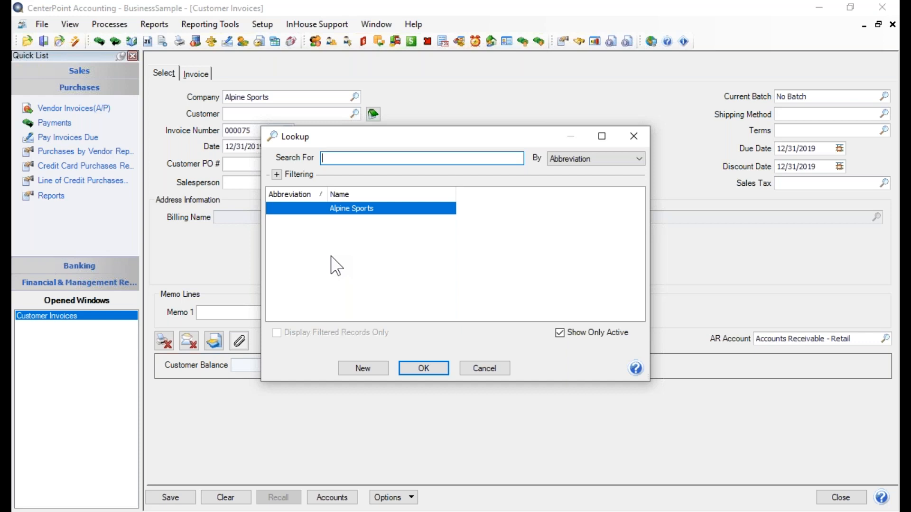
pyautogui.press('Return')
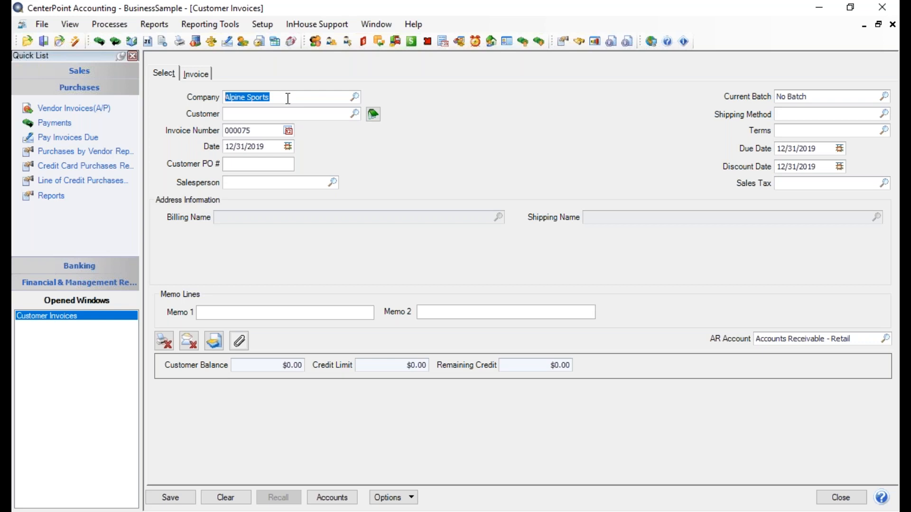
pyautogui.click(355, 97)
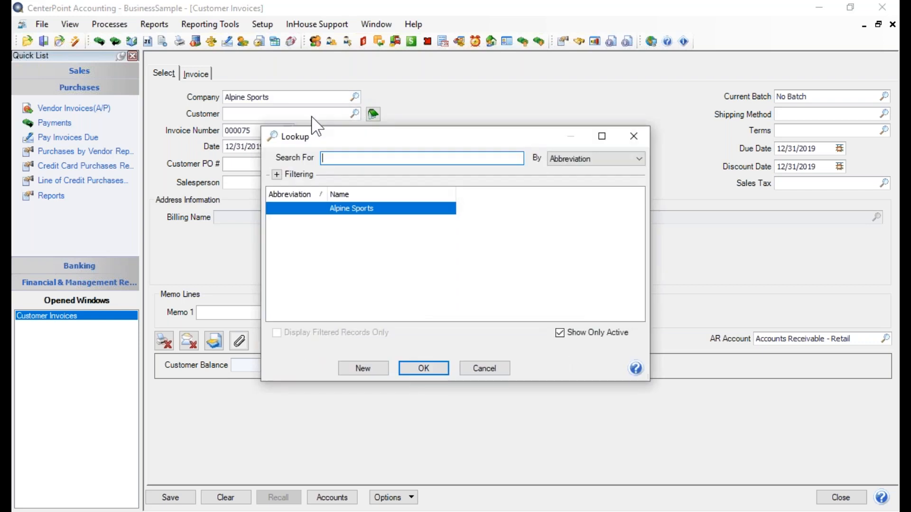
pyautogui.click(431, 366)
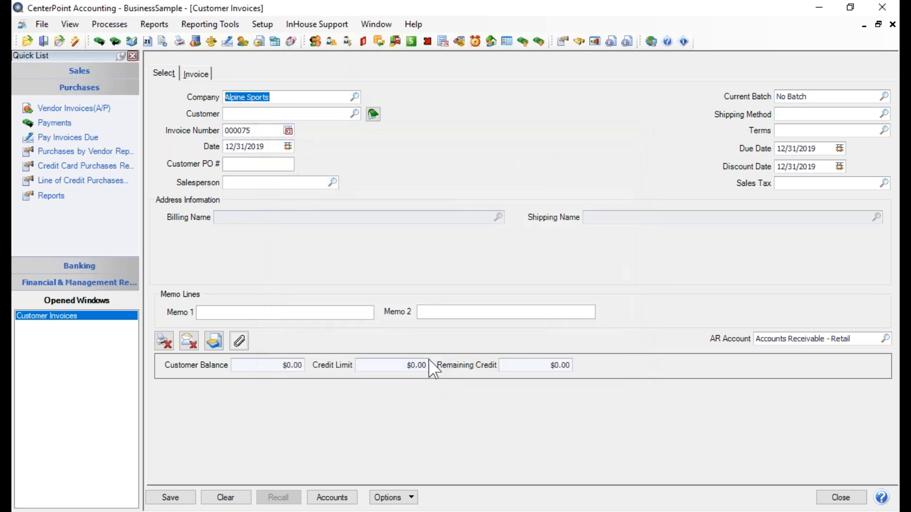
# Set the invoice's customer to Red Wing Bike Club
pyautogui.press('Tab')
pyautogui.click(246, 115)
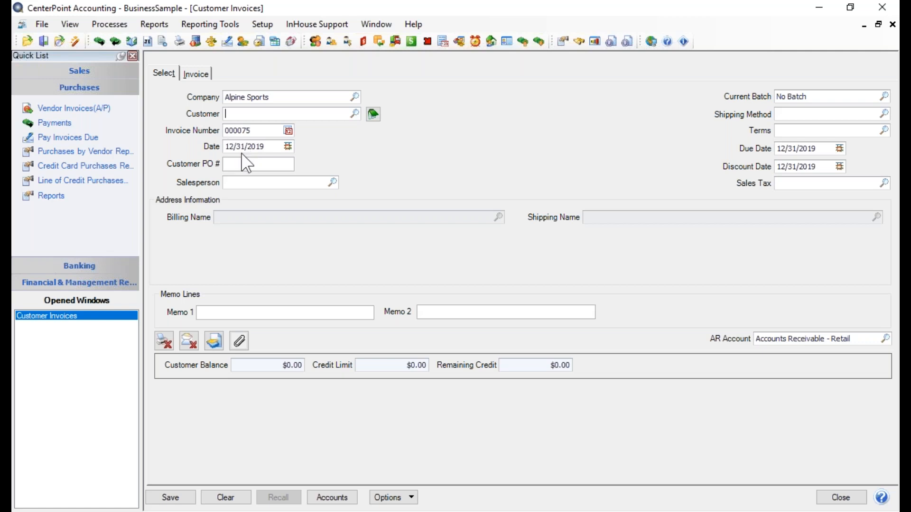
pyautogui.write('red wing')
pyautogui.press('Tab')
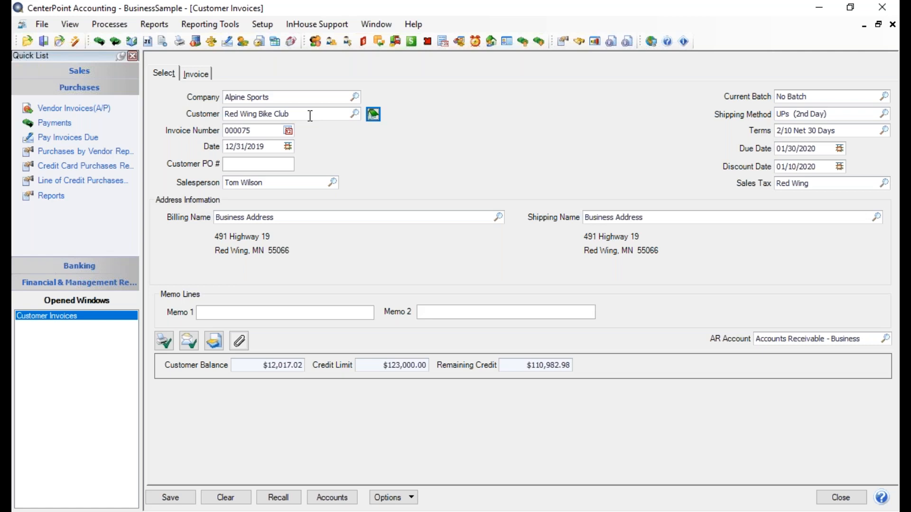
# Add a date-and-time stamp on a new line in the customer's additional notes and save them
pyautogui.click(377, 111)
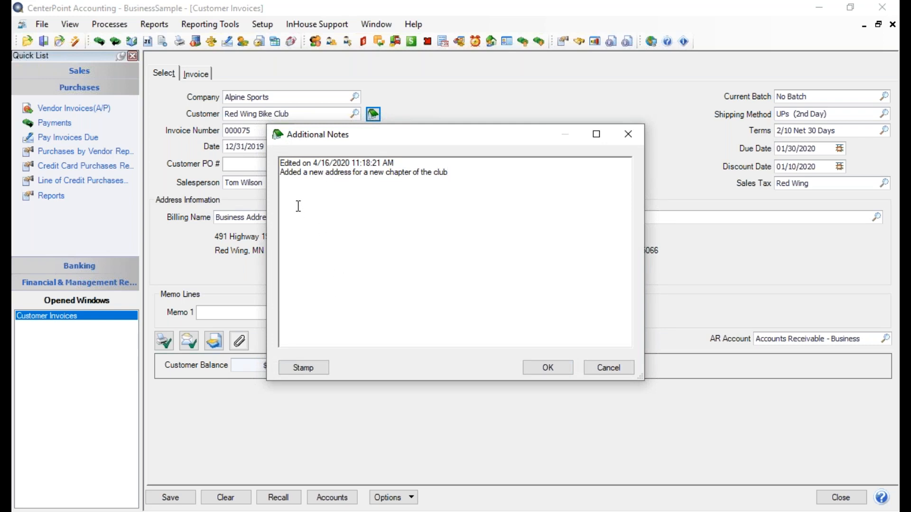
pyautogui.press('Return')
pyautogui.click(297, 370)
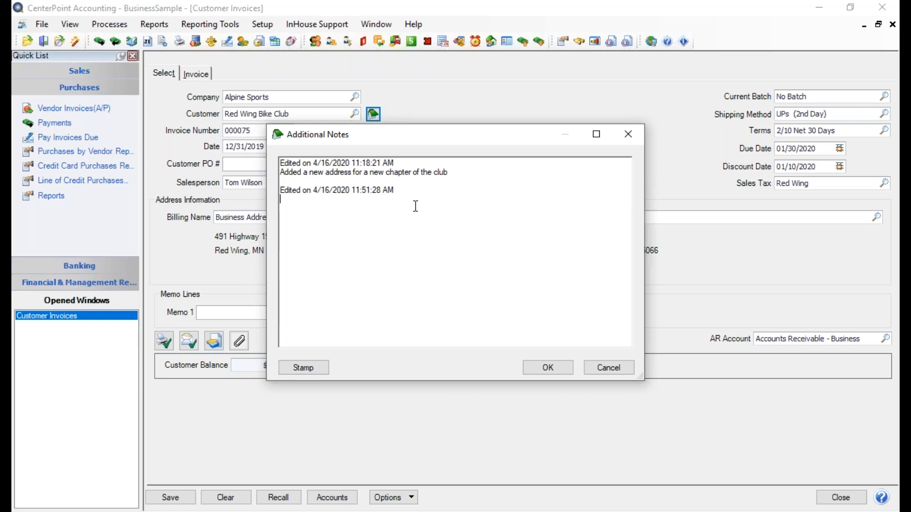
pyautogui.click(548, 367)
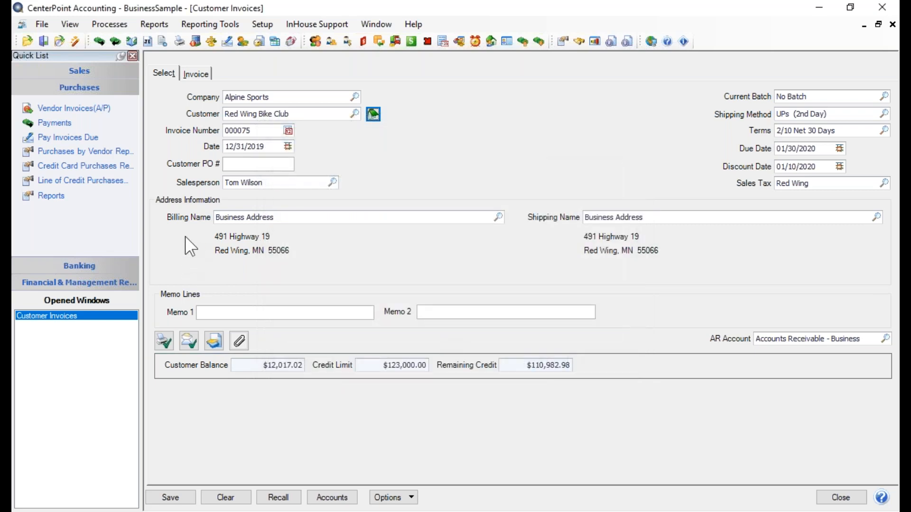
# Examine the numbering sequence options for the invoice number, including the general setup options and the sequences available to this invoice
pyautogui.click(379, 114)
pyautogui.press('Tab')
pyautogui.rightClick(265, 131)
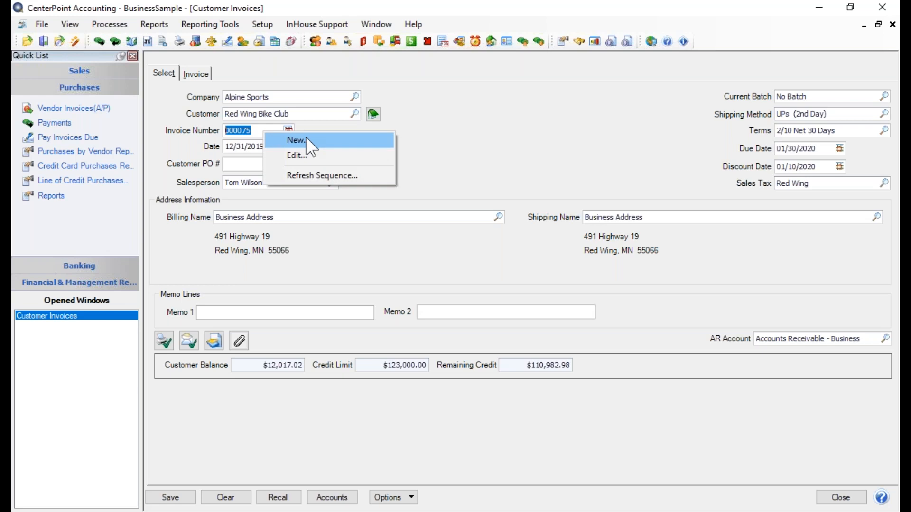
pyautogui.click(263, 127)
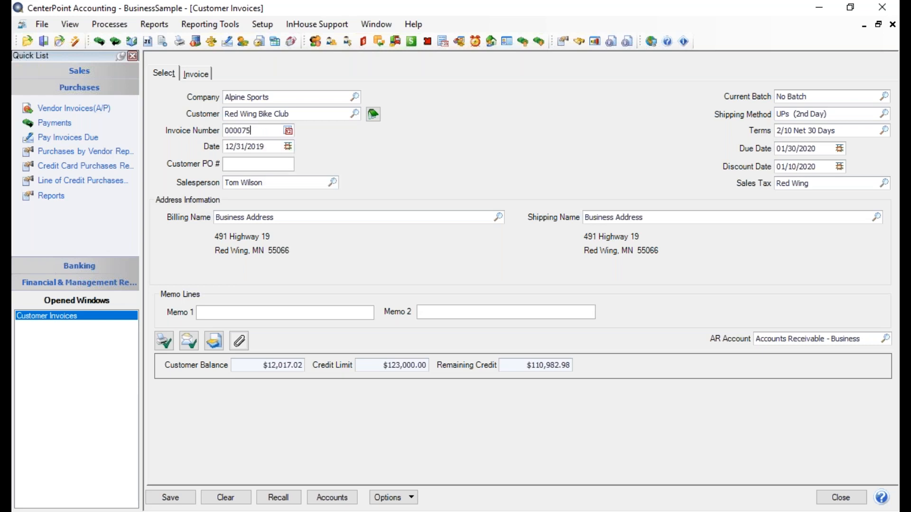
pyautogui.click(260, 25)
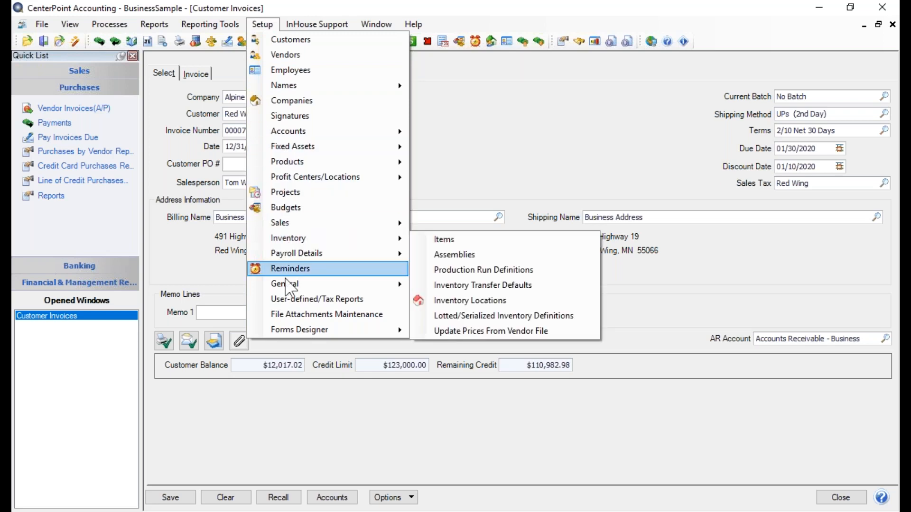
pyautogui.moveTo(291, 285)
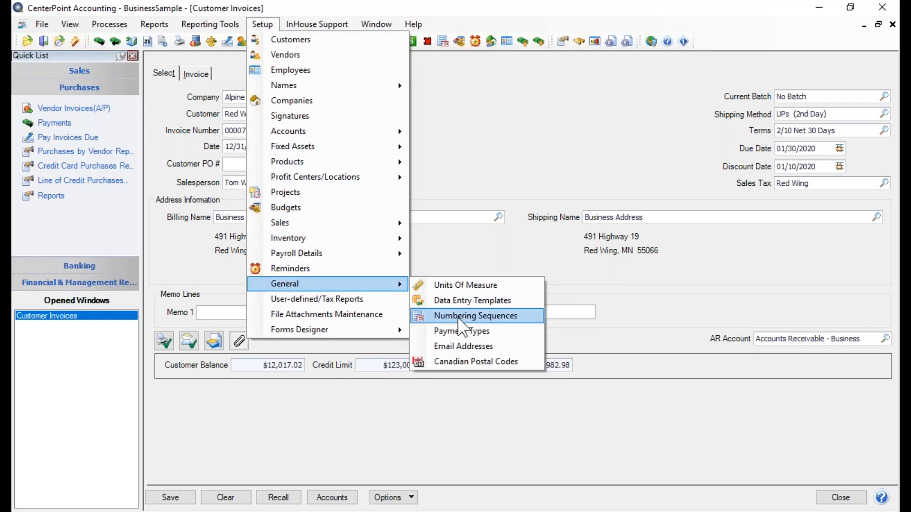
pyautogui.click(500, 146)
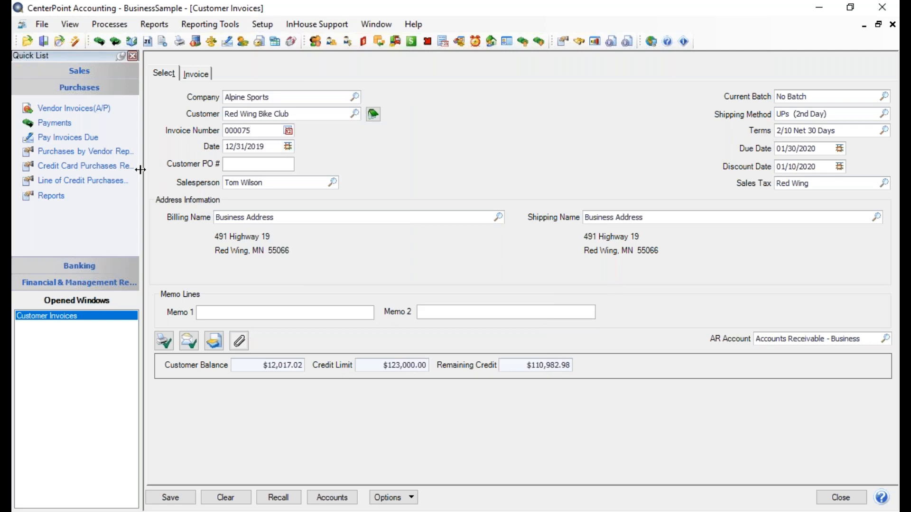
pyautogui.click(289, 130)
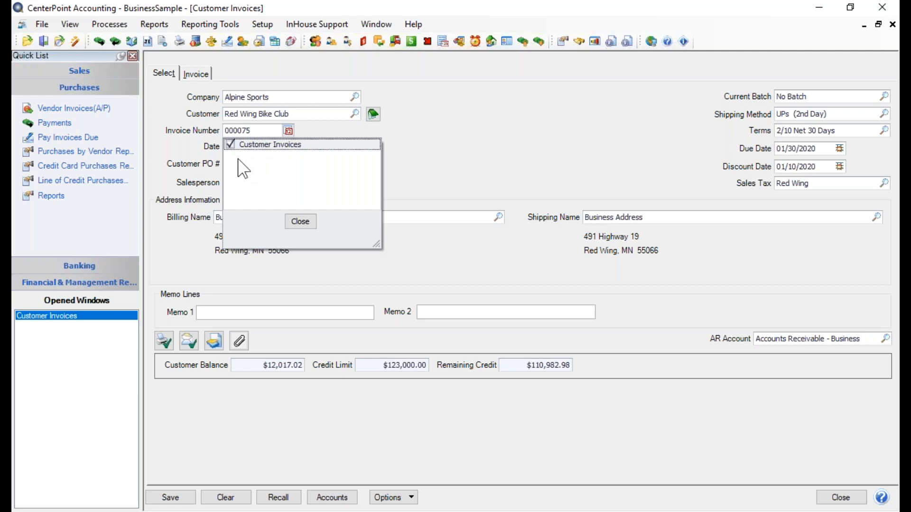
pyautogui.click(268, 130)
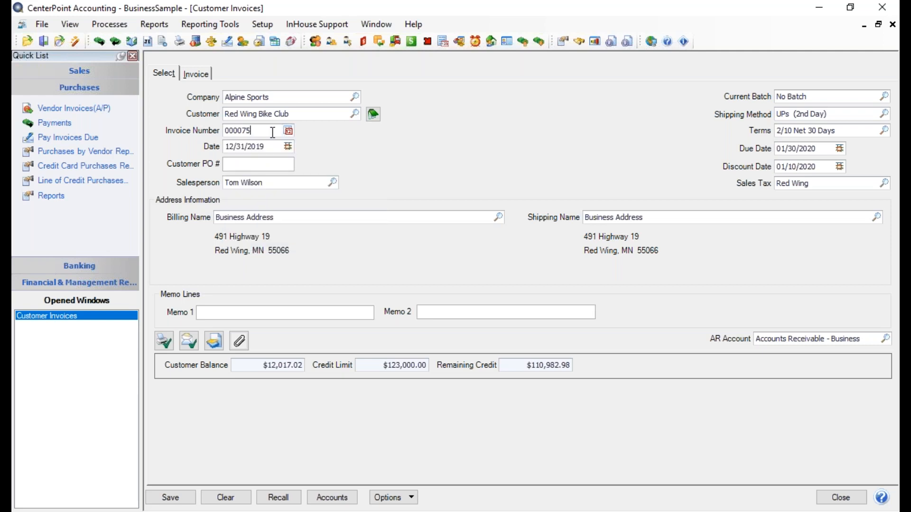
# Set the invoice date to 04/16/2020 and enter the customer's PO number
pyautogui.press('Tab')
pyautogui.write('04')
pyautogui.write('16')
pyautogui.press('Tab')
pyautogui.write('RW7897')
pyautogui.press('Tab')
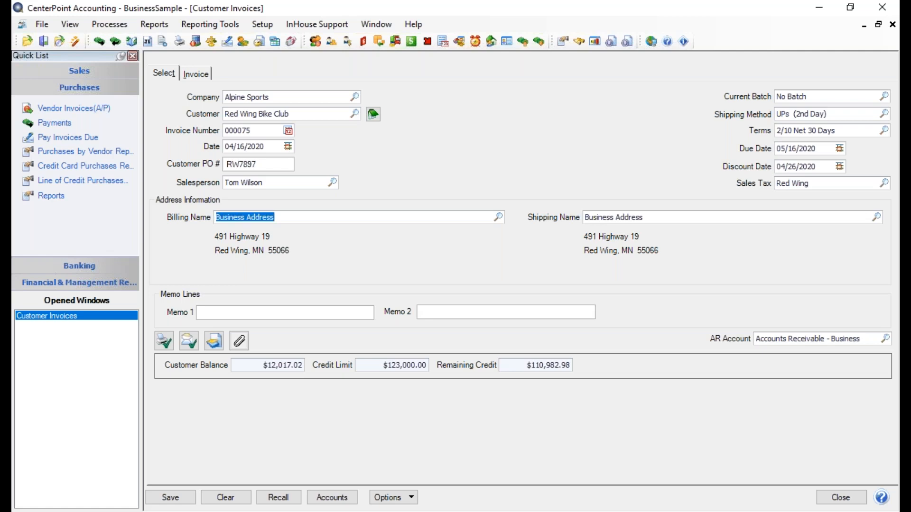
# Review which invoice controls are included in the tab stops, without changing the selection
pyautogui.click(271, 185)
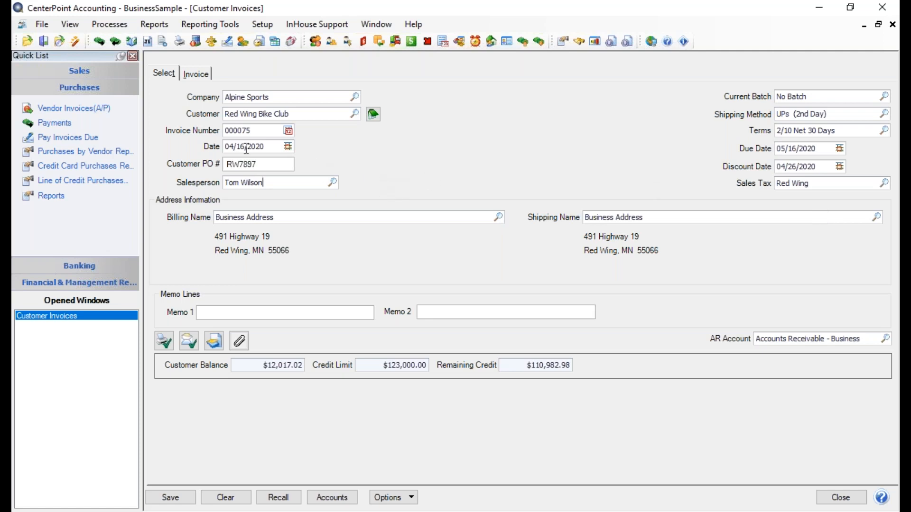
pyautogui.click(270, 160)
pyautogui.press('Tab')
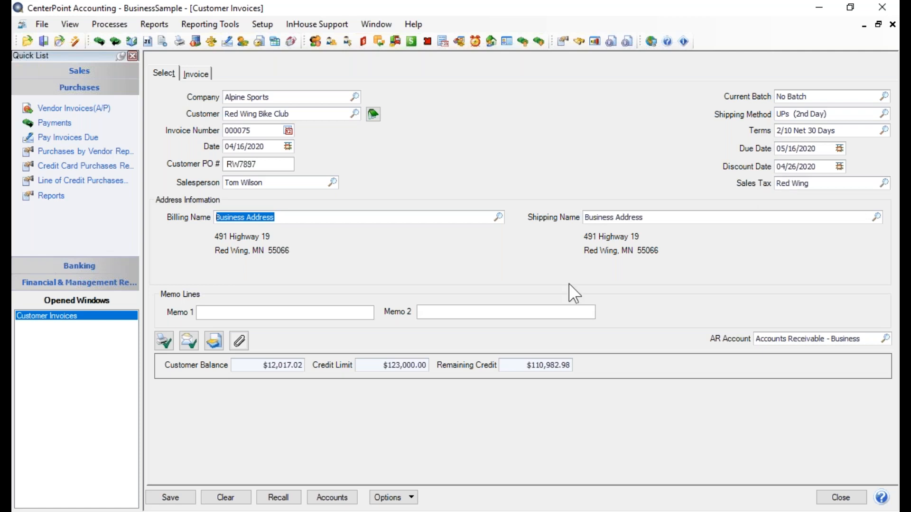
pyautogui.click(412, 497)
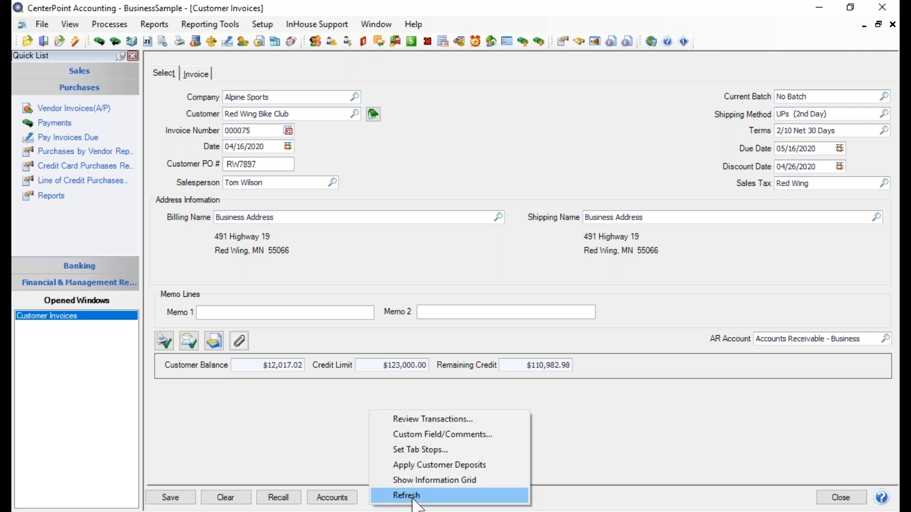
pyautogui.click(433, 456)
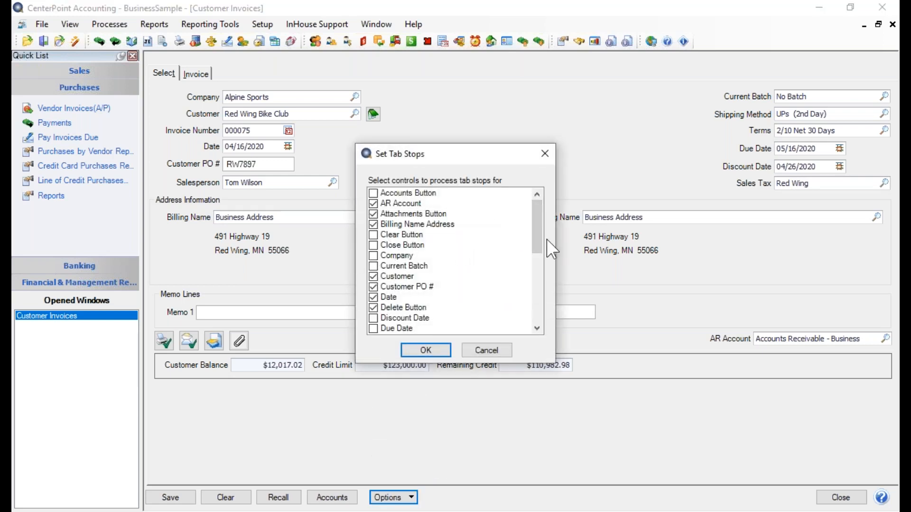
pyautogui.moveTo(536, 235); pyautogui.dragTo(534, 296)
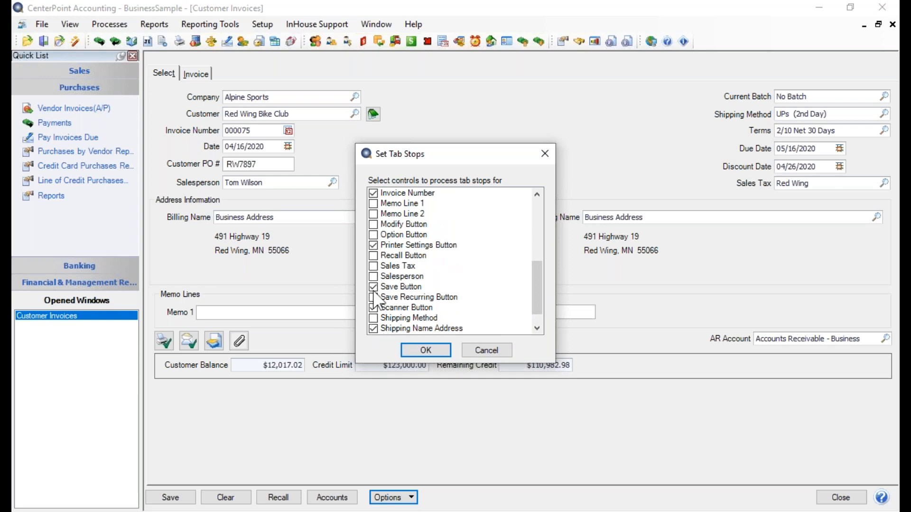
pyautogui.click(486, 351)
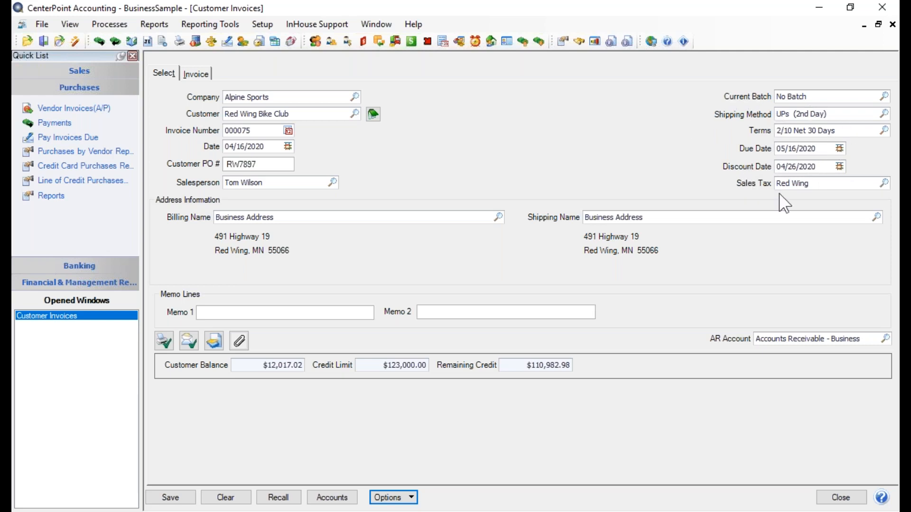
# Look through the available shipping methods and payment terms for the invoice, keeping the current choices
pyautogui.click(885, 114)
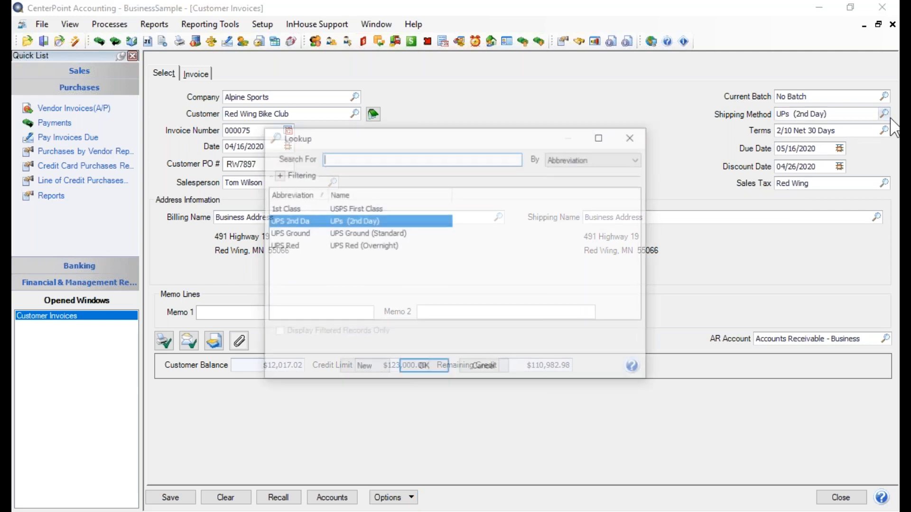
pyautogui.click(433, 372)
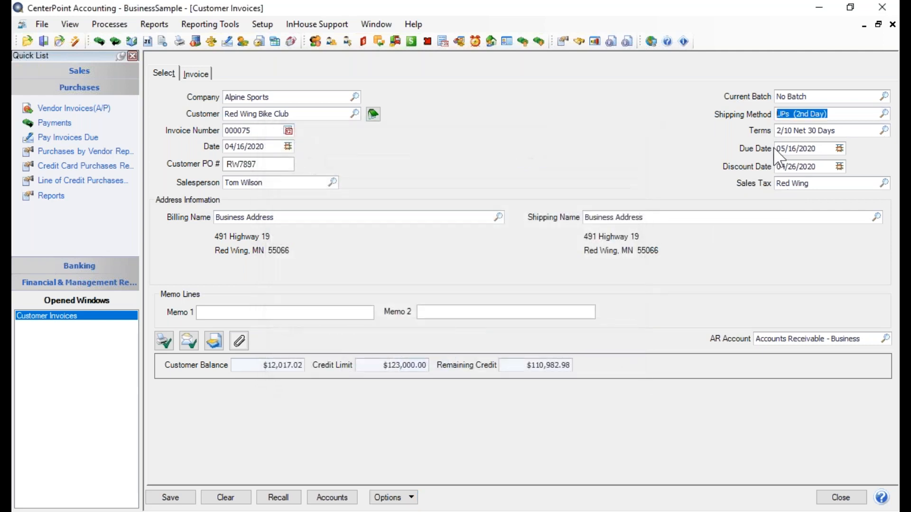
pyautogui.press('Tab')
pyautogui.click(887, 132)
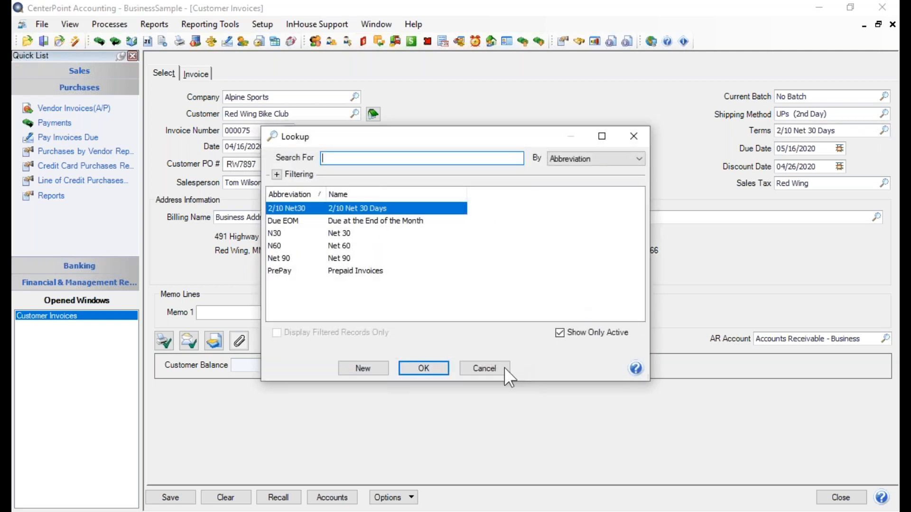
pyautogui.click(491, 367)
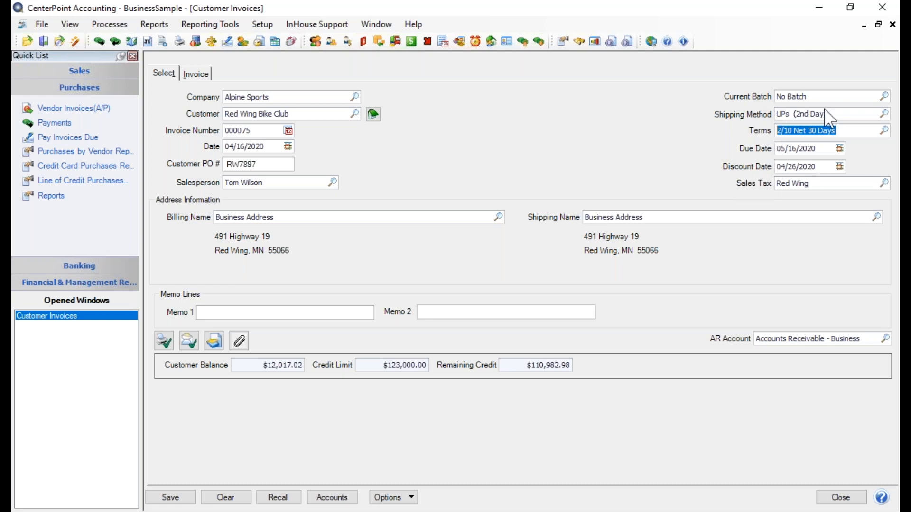
# Change the invoice's shipping name to Rock Creek Chapter
pyautogui.click(877, 218)
pyautogui.click(877, 218)
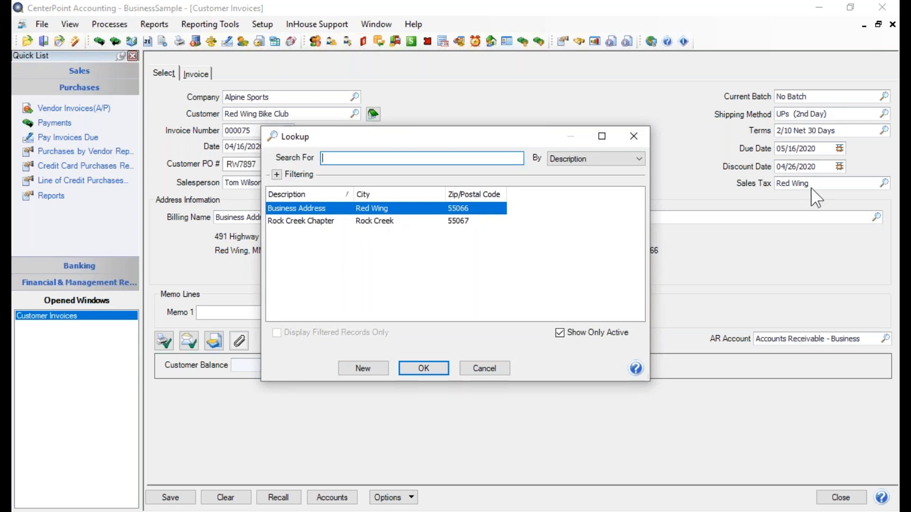
pyautogui.click(365, 223)
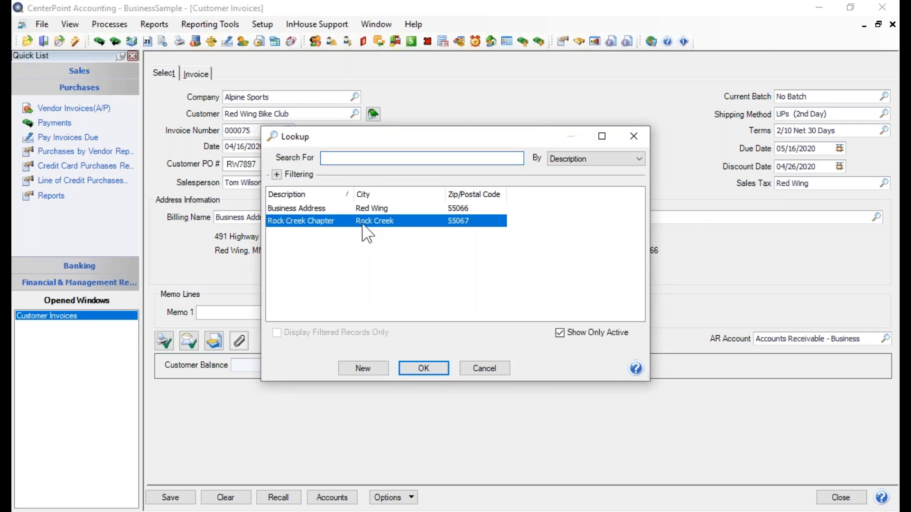
pyautogui.click(425, 375)
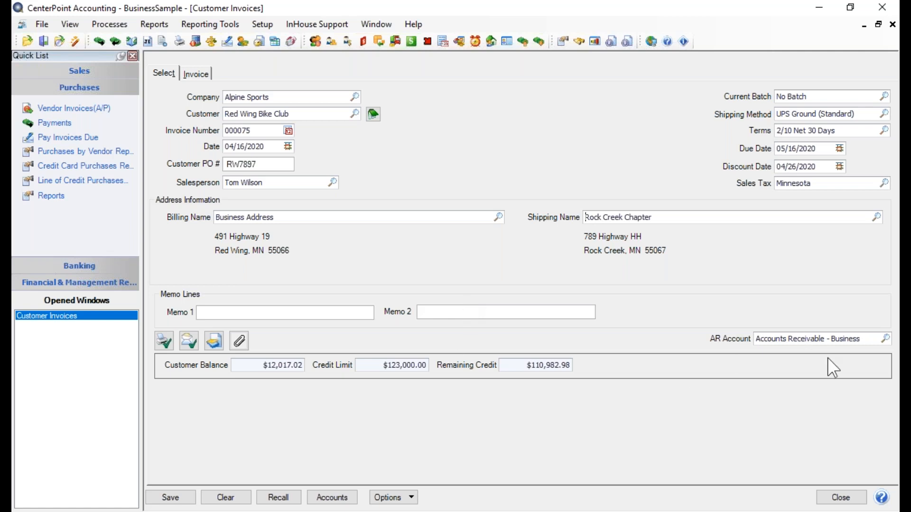
# Set the default payment type to Check in the sales invoice accounts and accept the settings
pyautogui.click(332, 498)
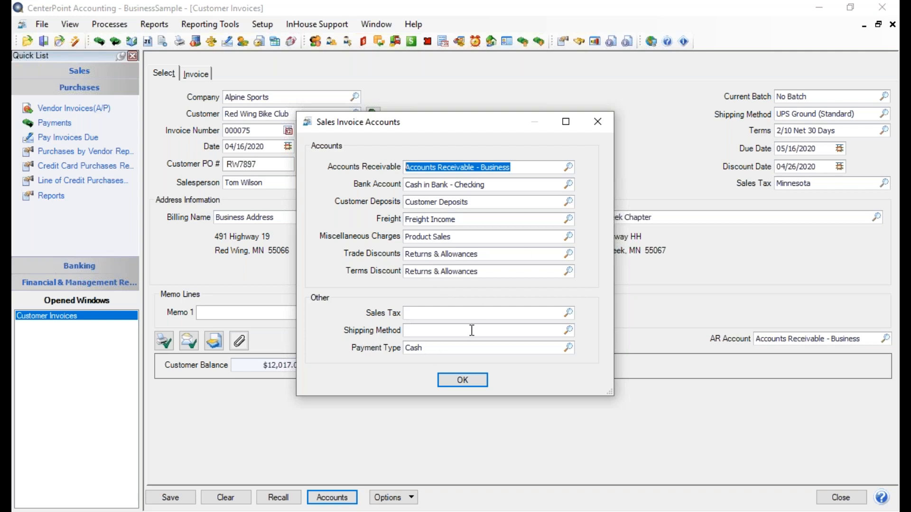
pyautogui.click(569, 348)
pyautogui.click(288, 222)
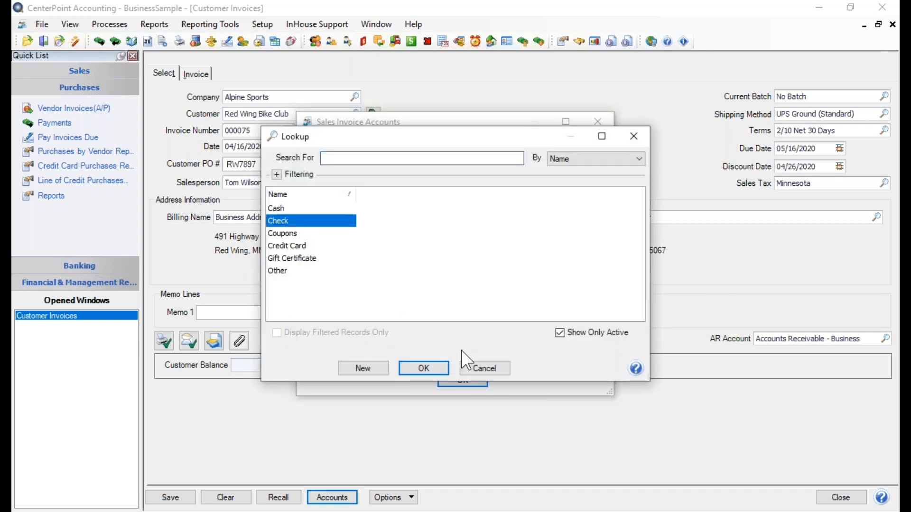
pyautogui.click(430, 367)
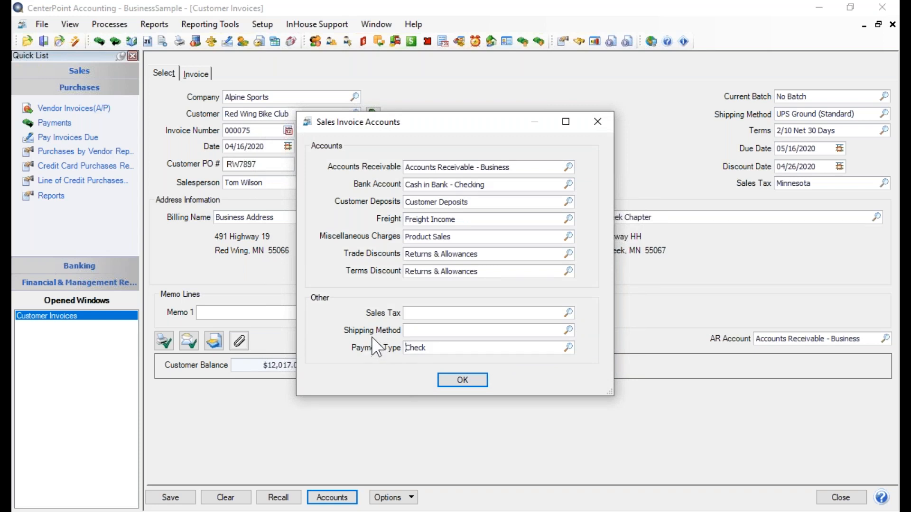
pyautogui.click(458, 381)
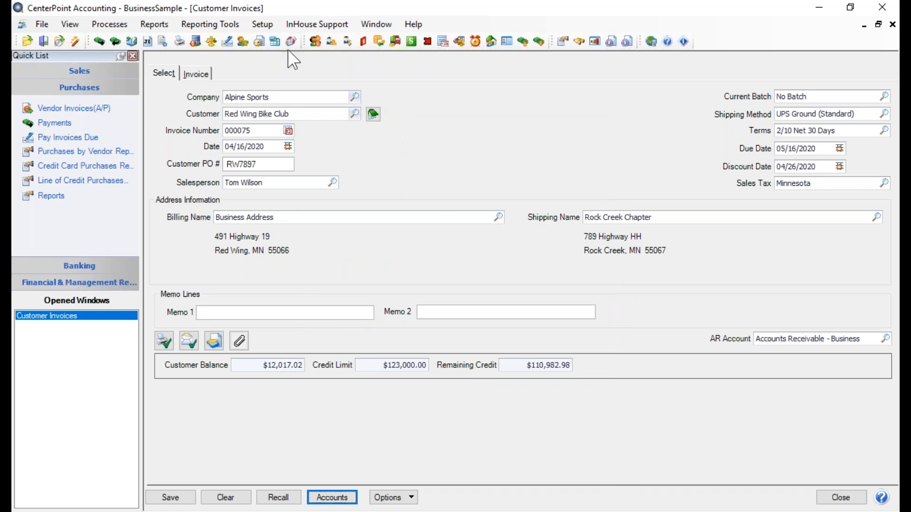
# Set the database-level default payment type for customer invoices to Check in the preferences and save them
pyautogui.click(43, 24)
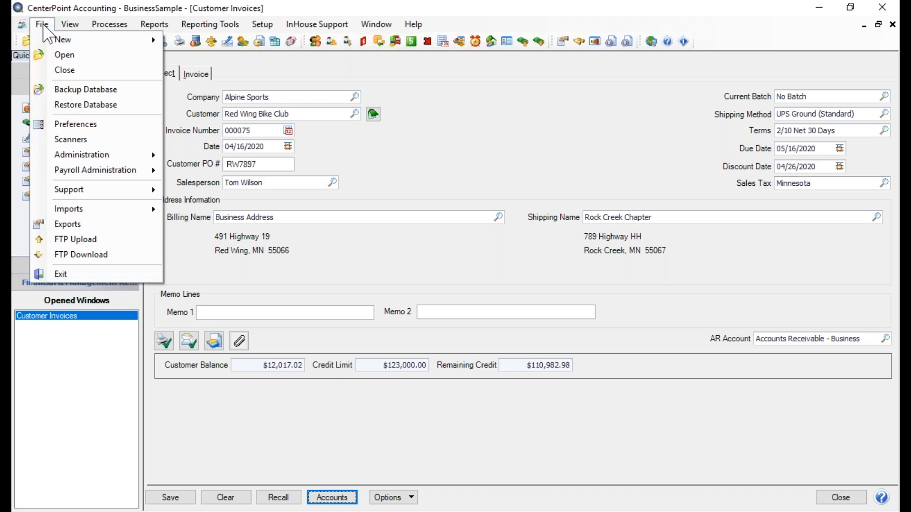
pyautogui.click(87, 128)
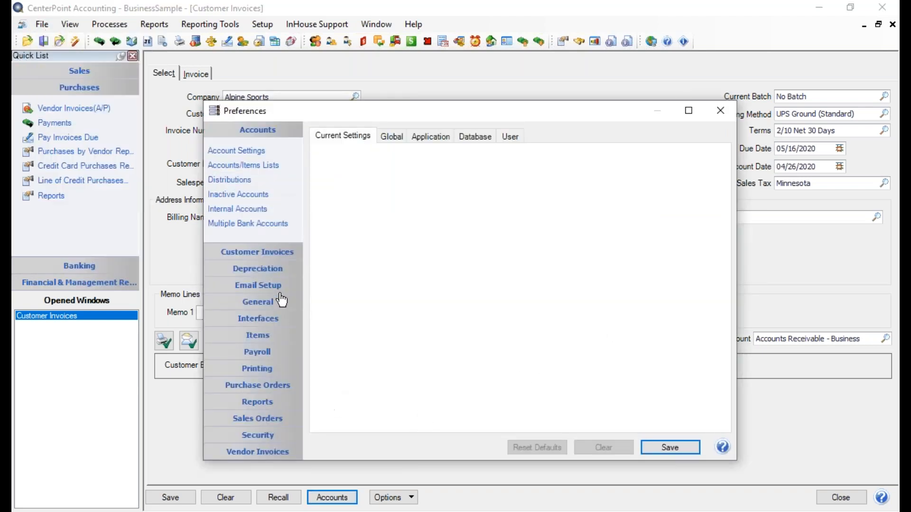
pyautogui.click(280, 252)
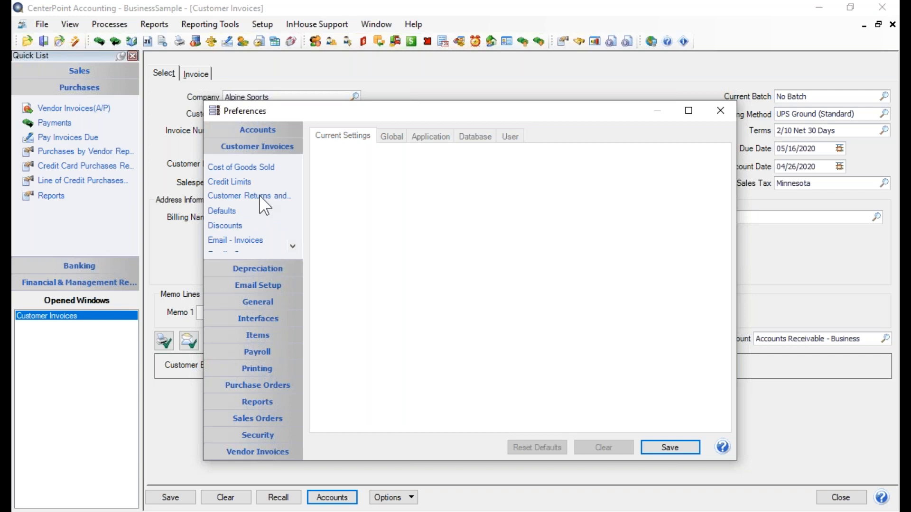
pyautogui.click(222, 211)
pyautogui.click(479, 137)
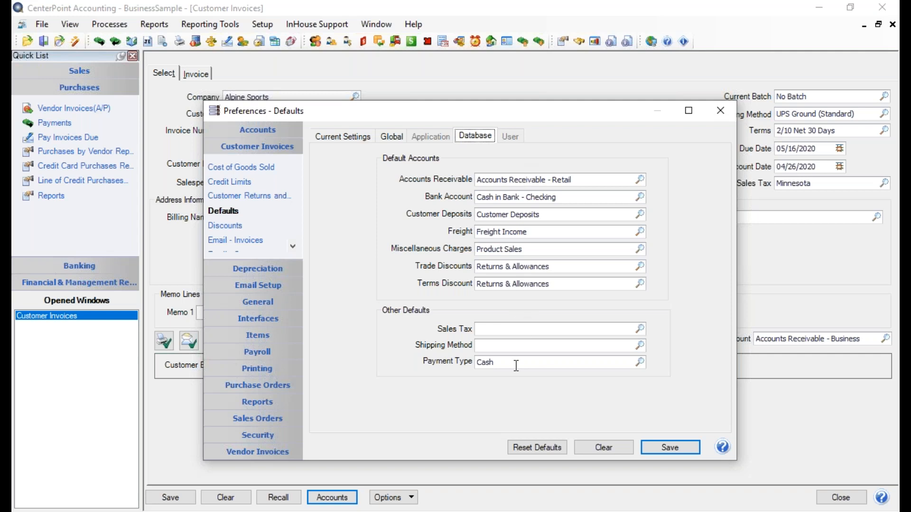
pyautogui.click(639, 362)
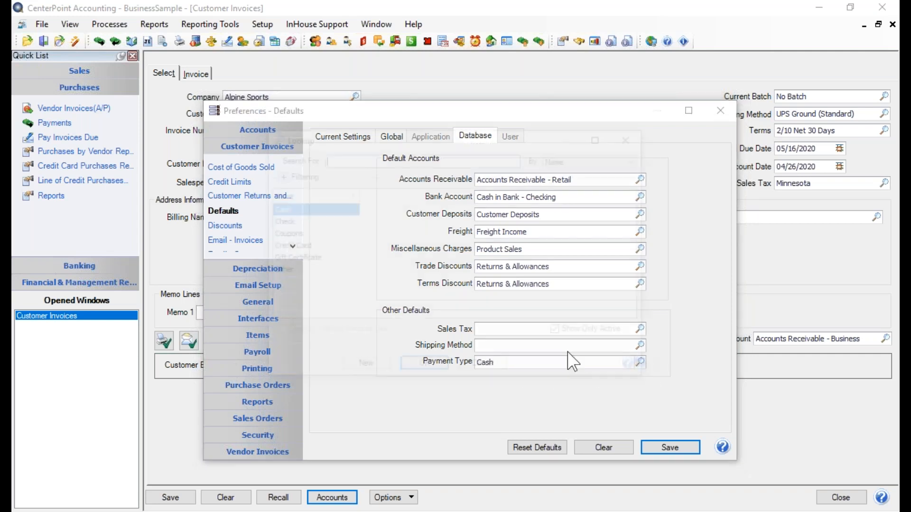
pyautogui.click(285, 221)
pyautogui.click(423, 369)
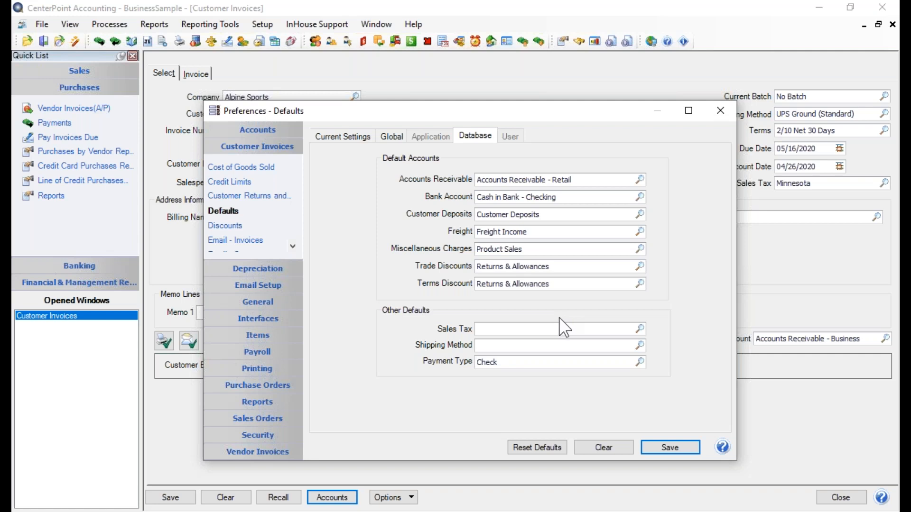
pyautogui.click(661, 448)
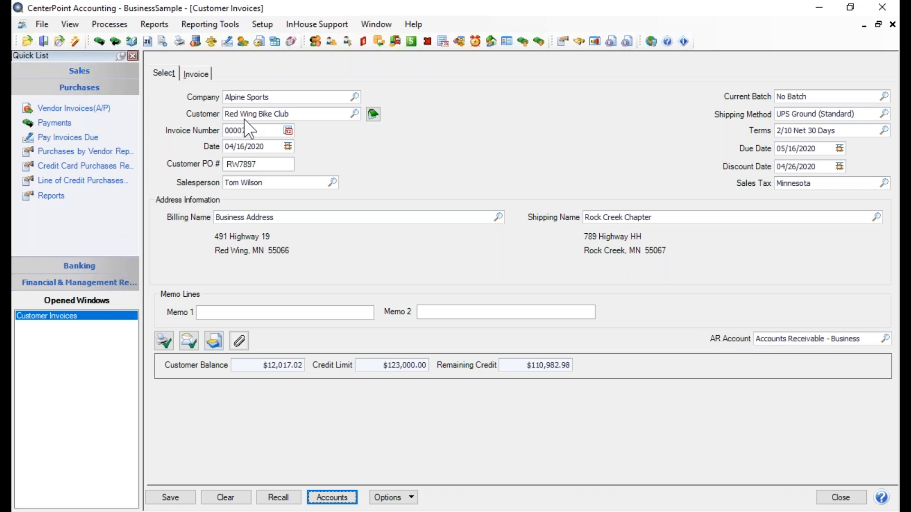
# Edit the Red Wing Bike Club customer record, select Accounts Receivable - Business as its default receivables account and save the record
pyautogui.rightClick(312, 115)
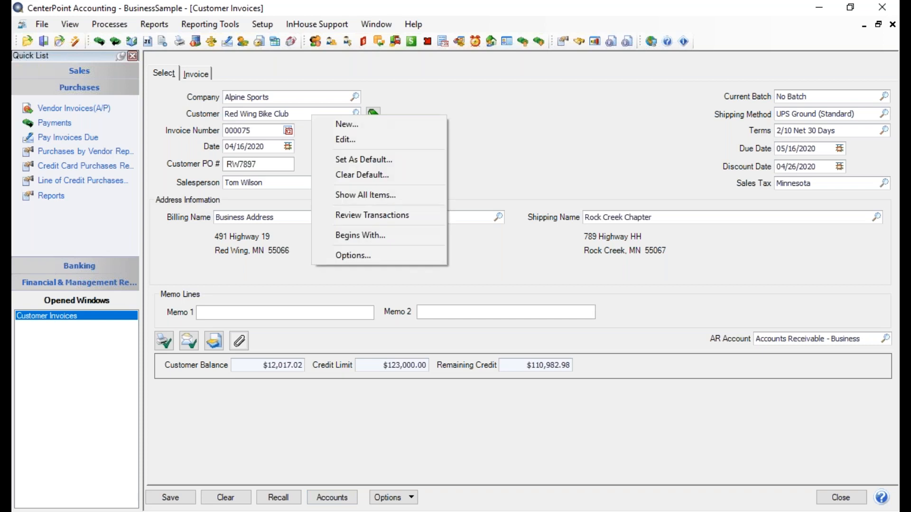
pyautogui.click(343, 134)
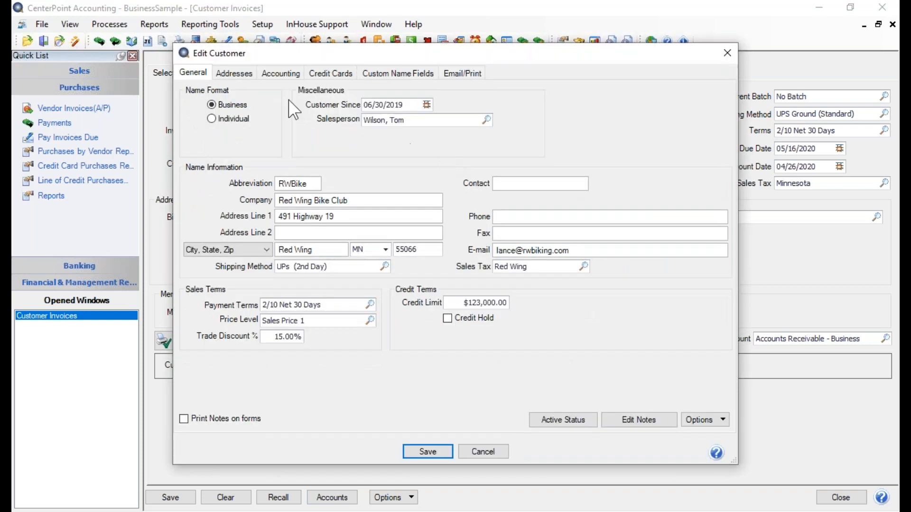
pyautogui.click(278, 75)
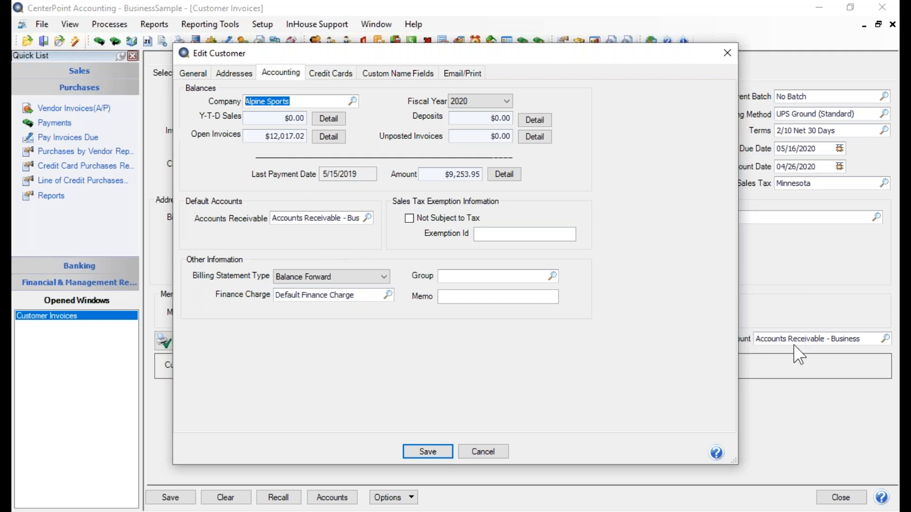
pyautogui.click(368, 218)
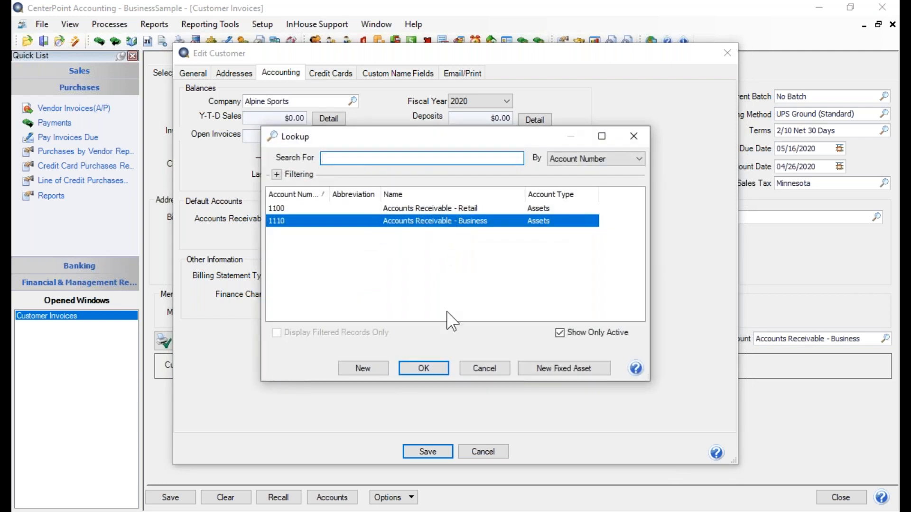
pyautogui.click(423, 369)
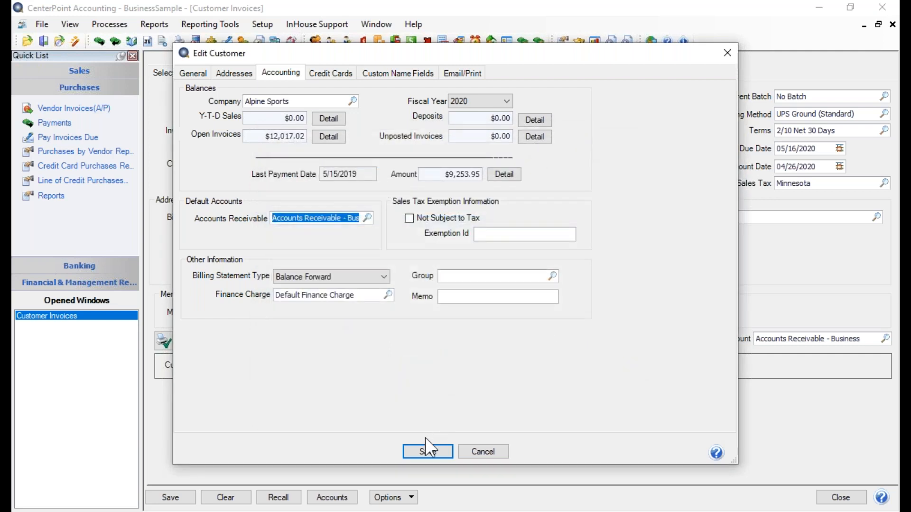
pyautogui.click(424, 450)
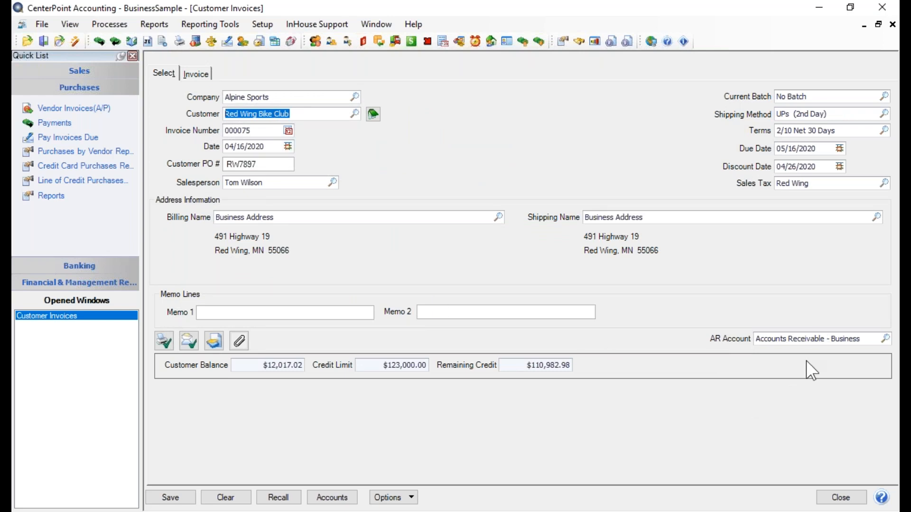
# Set the invoice's shipping name back to Rock Creek Chapter
pyautogui.click(876, 217)
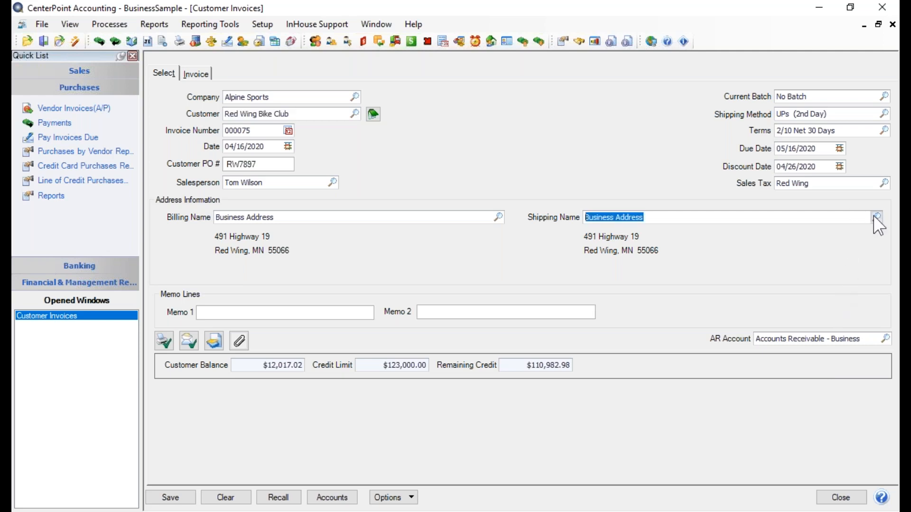
pyautogui.click(417, 221)
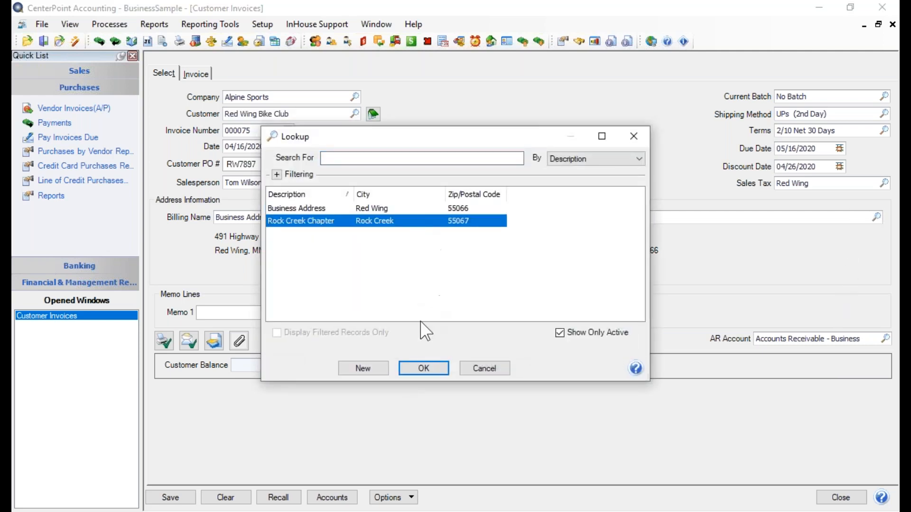
pyautogui.click(413, 369)
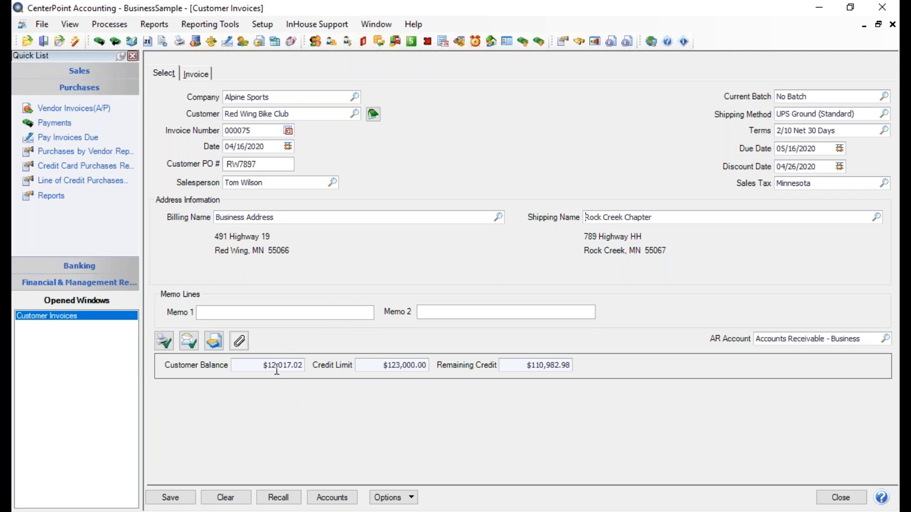
# Check the customer's credit limit and remaining credit, view the invoice's line-item page and return to the header
pyautogui.moveTo(412, 366); pyautogui.dragTo(439, 374)
pyautogui.moveTo(518, 370); pyautogui.dragTo(586, 370)
pyautogui.click(195, 75)
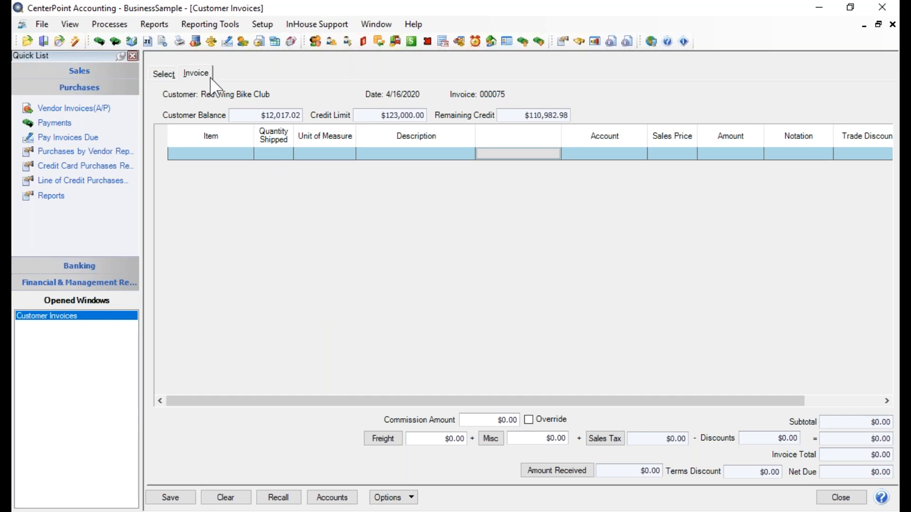
pyautogui.click(169, 72)
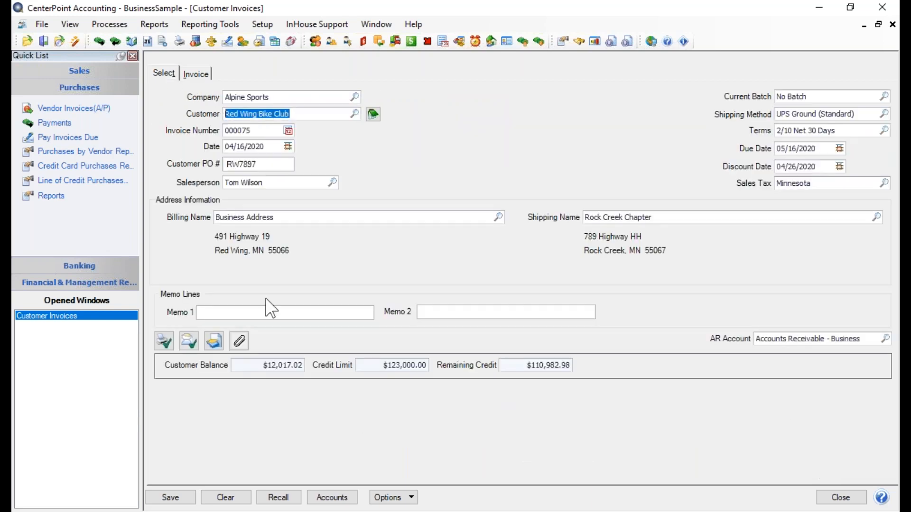
# Review the recent invoice transactions, examine the line items of the Red Wing Bike Club invoice dated 12/15/19 and close the review
pyautogui.click(412, 497)
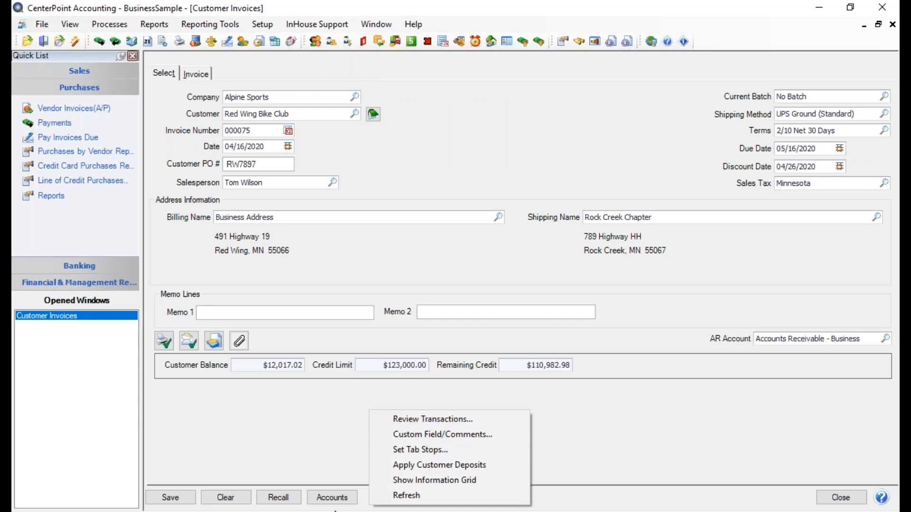
pyautogui.click(424, 418)
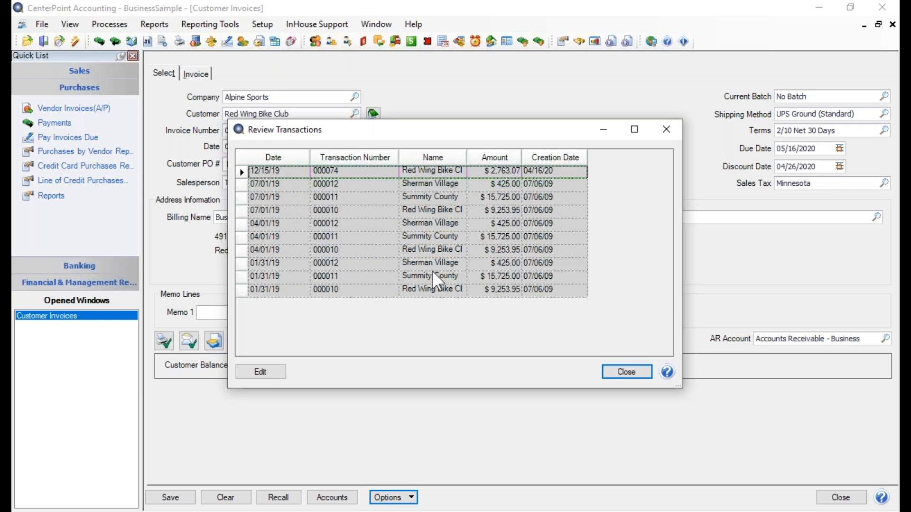
pyautogui.doubleClick(434, 170)
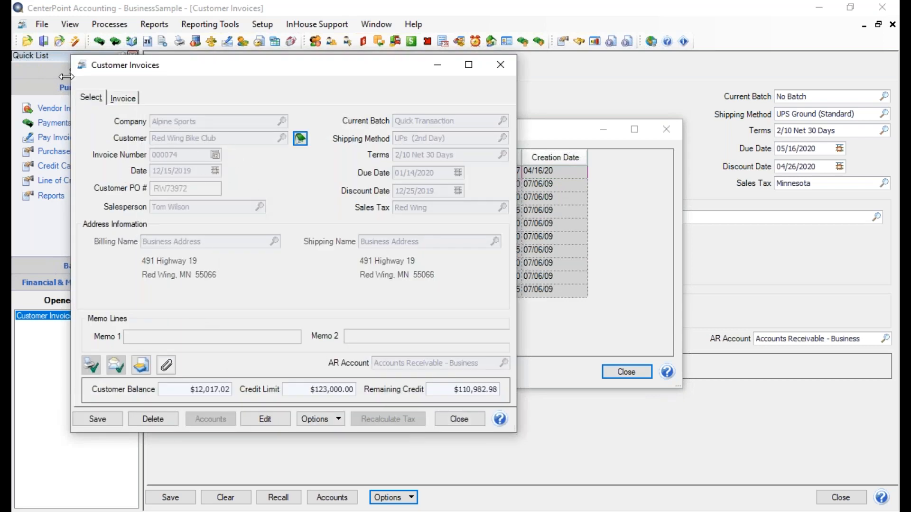
pyautogui.click(120, 100)
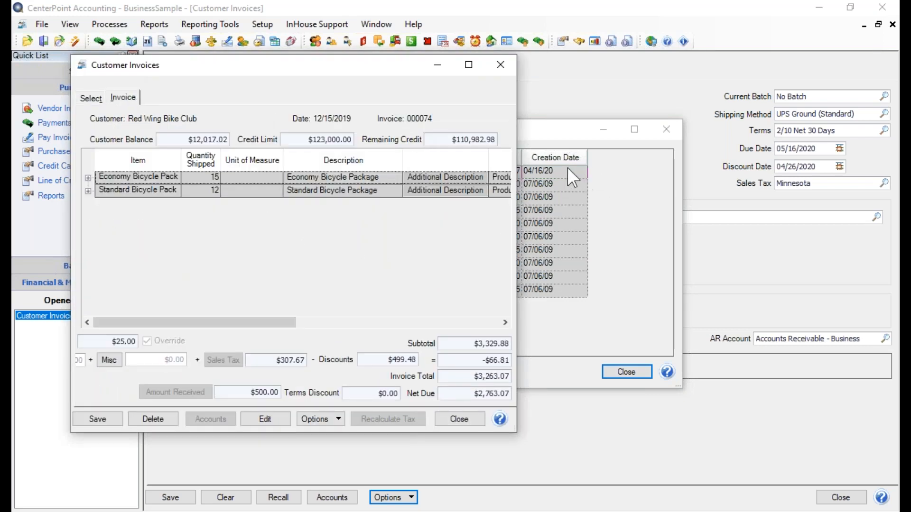
pyautogui.click(265, 417)
pyautogui.click(475, 422)
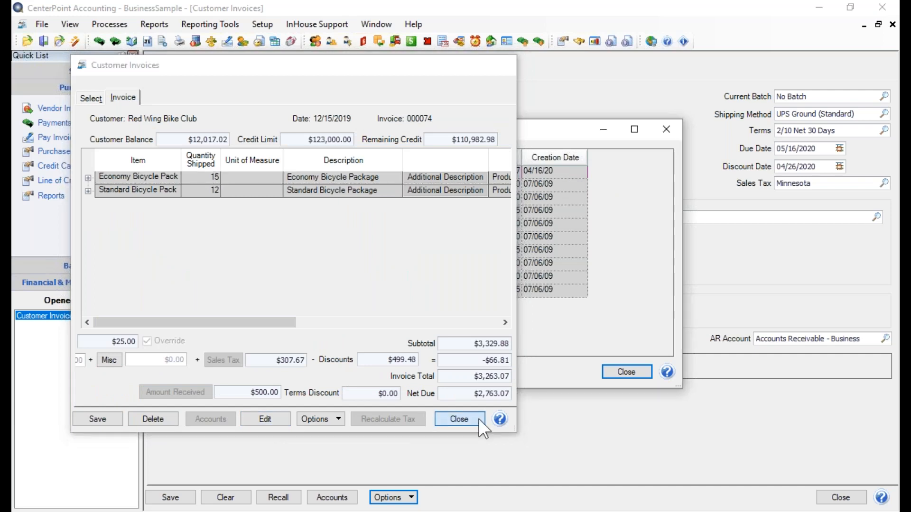
pyautogui.click(626, 372)
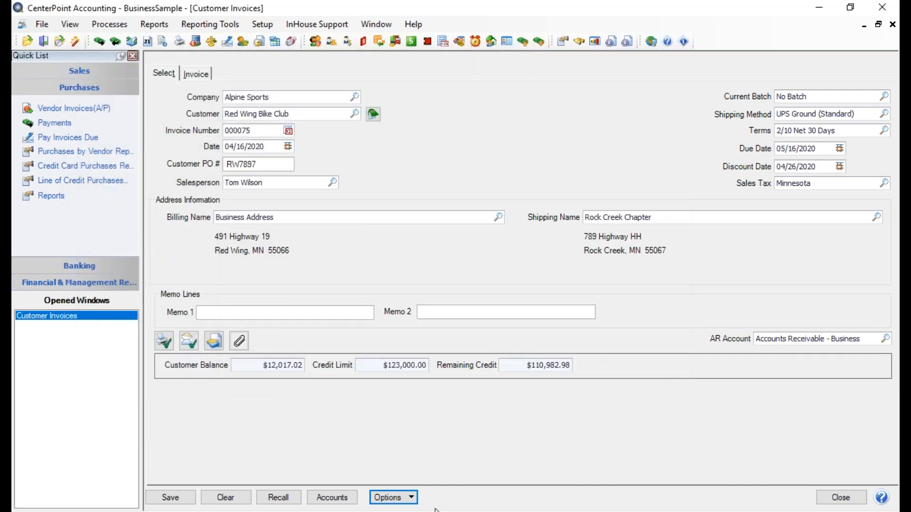
# Enter Commercial as the Sale Type in the invoice's custom fields, leave the comments blank and accept
pyautogui.click(410, 497)
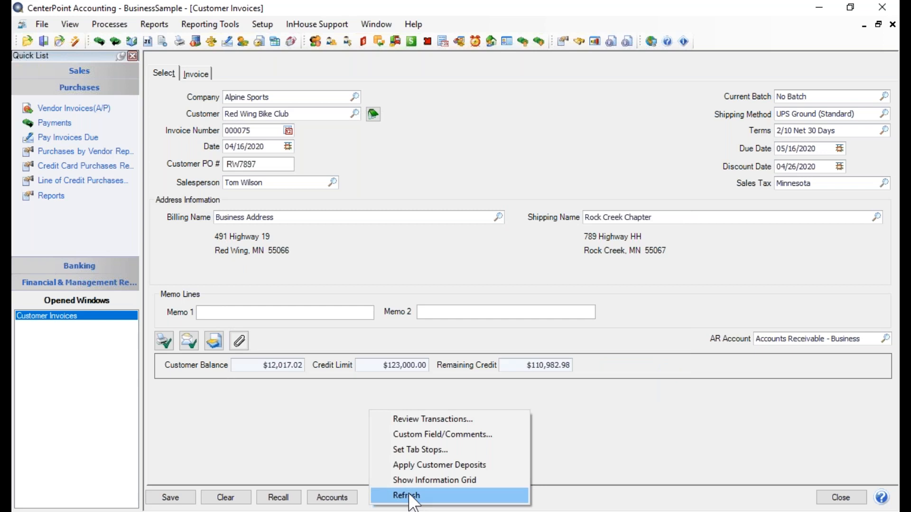
pyautogui.click(412, 435)
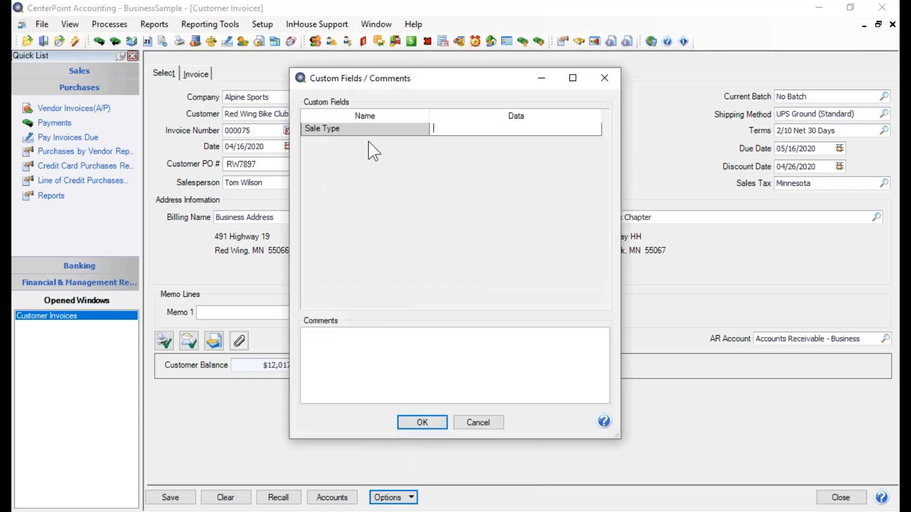
pyautogui.click(444, 133)
pyautogui.write('Commercial')
pyautogui.click(333, 347)
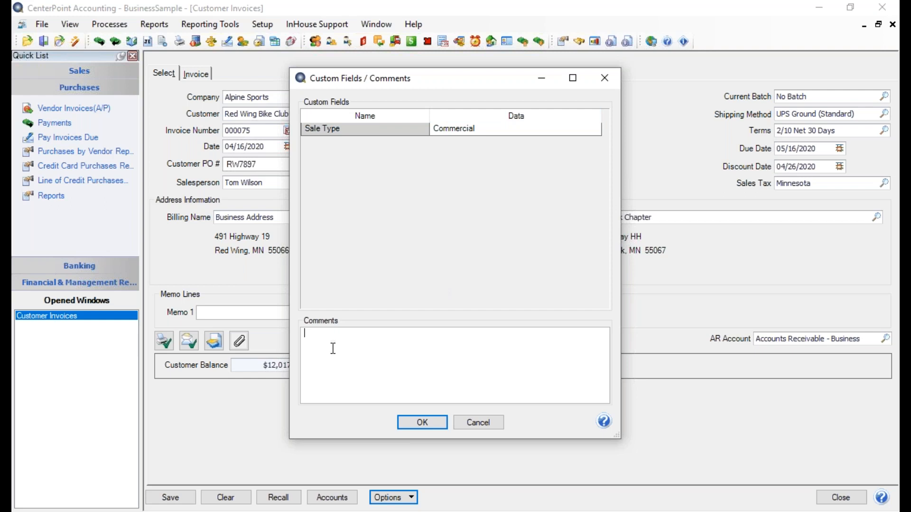
pyautogui.click(431, 423)
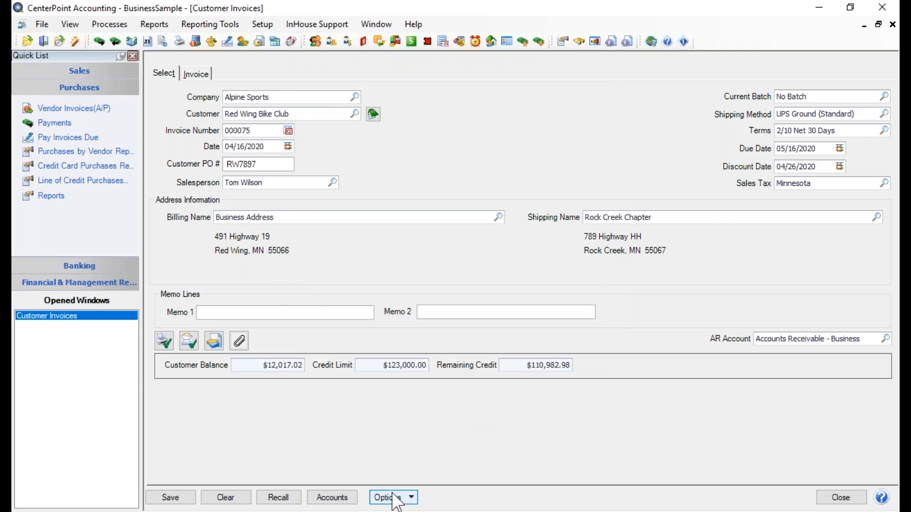
# Open the database-level preferences for custom transaction fields and review the data types available for the Sale Type field
pyautogui.click(44, 22)
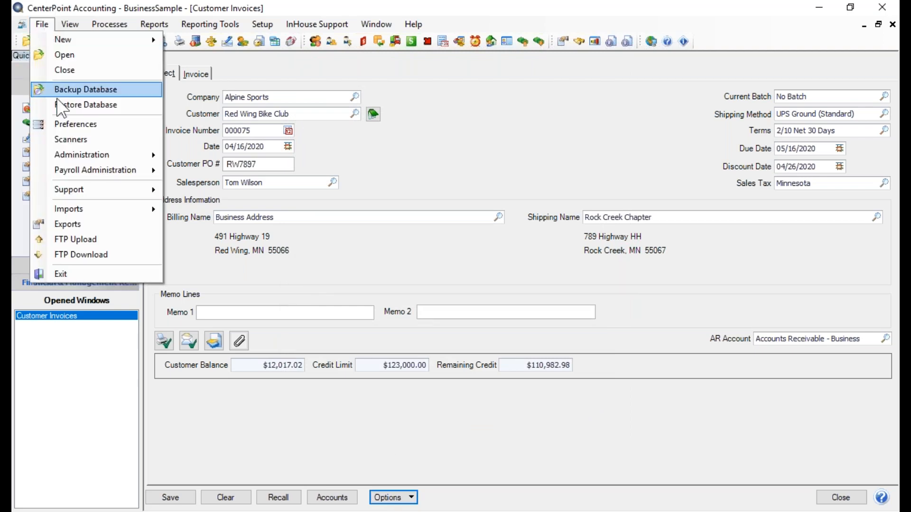
pyautogui.click(52, 124)
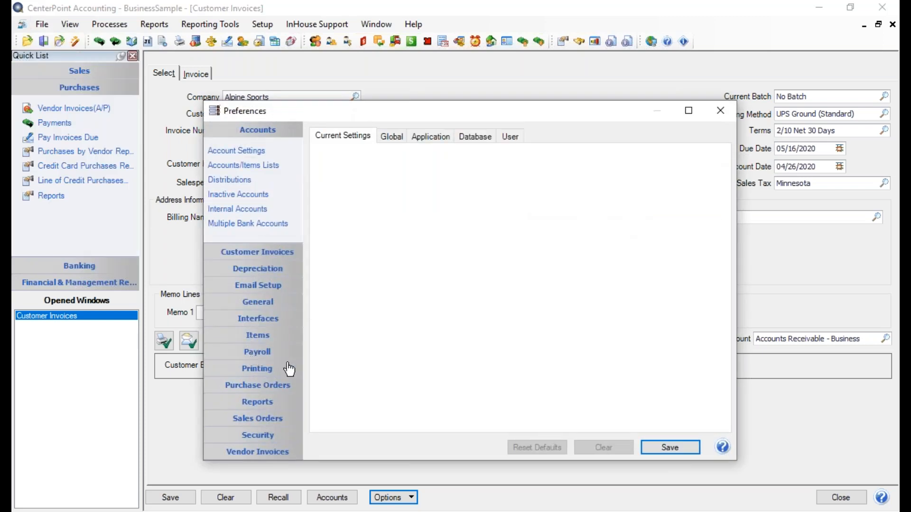
pyautogui.click(267, 304)
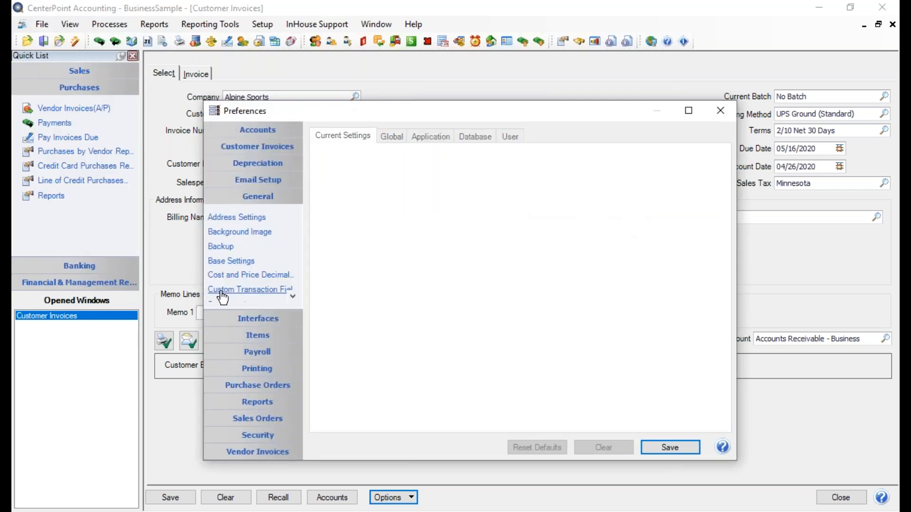
pyautogui.click(246, 290)
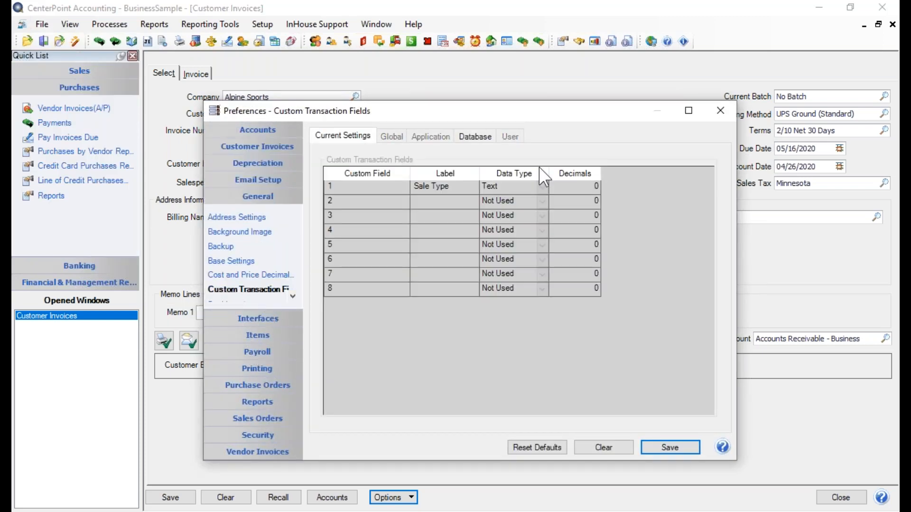
pyautogui.click(474, 134)
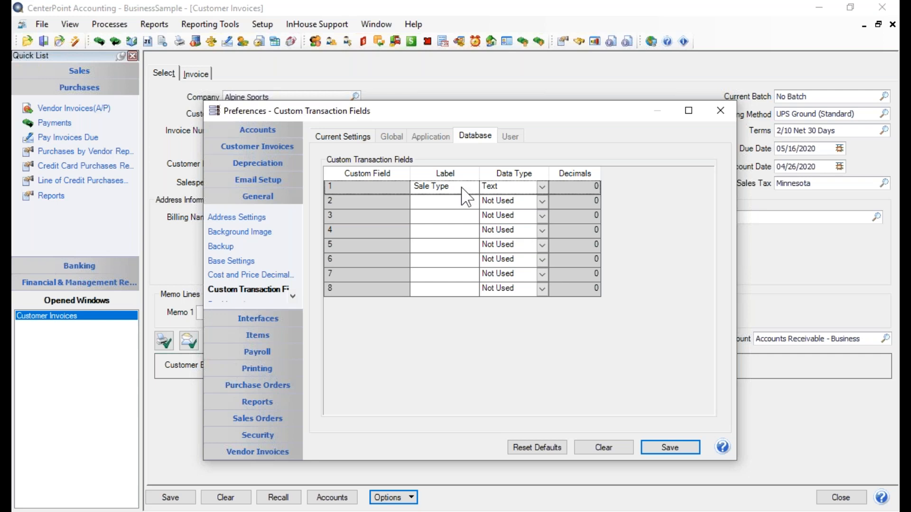
pyautogui.click(542, 187)
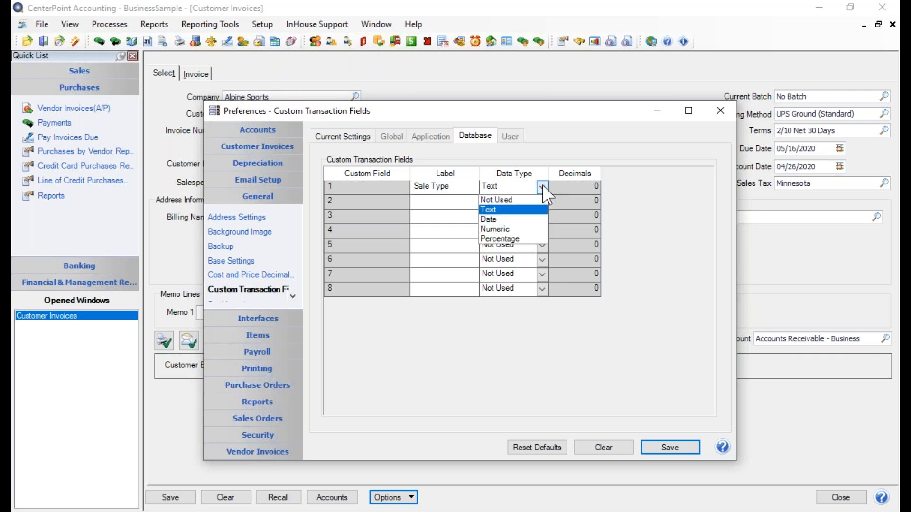
pyautogui.click(542, 186)
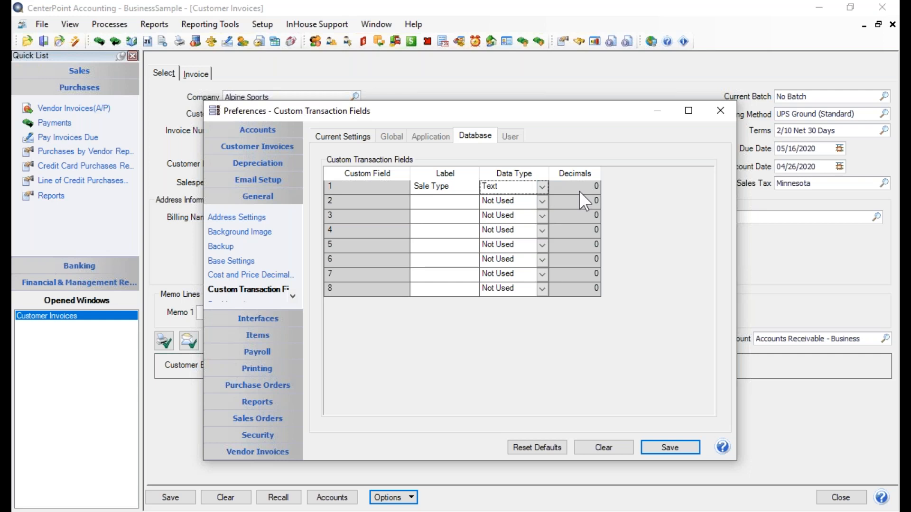
# Try the Numeric data type for the Sale Type field, set it back to Text and save the preferences
pyautogui.click(541, 187)
pyautogui.click(496, 234)
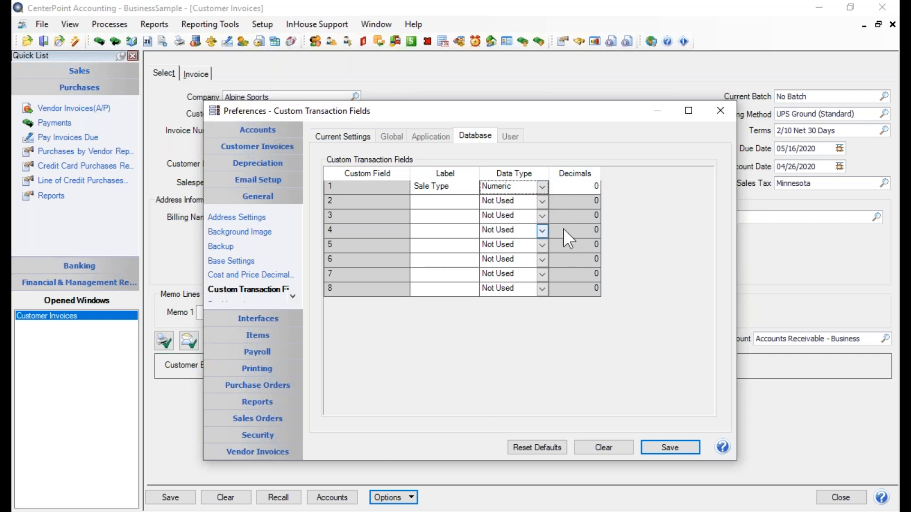
pyautogui.click(595, 186)
pyautogui.click(542, 187)
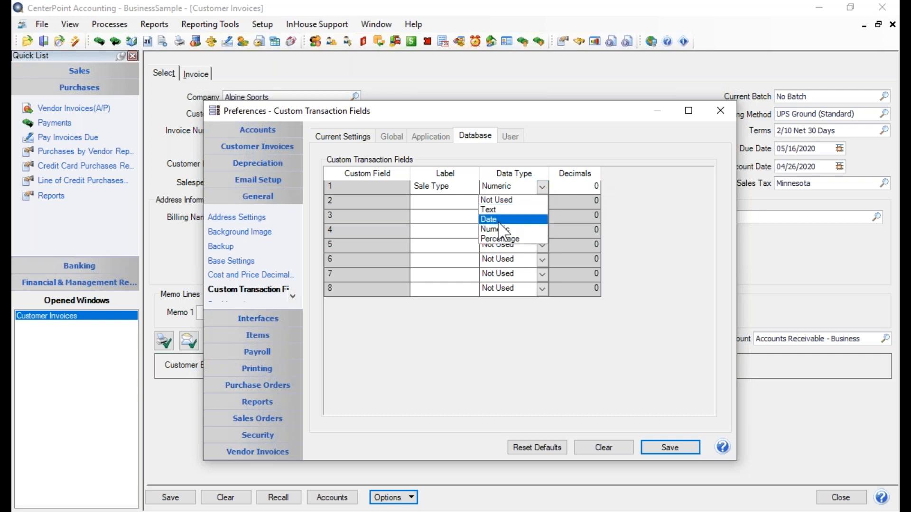
pyautogui.click(496, 207)
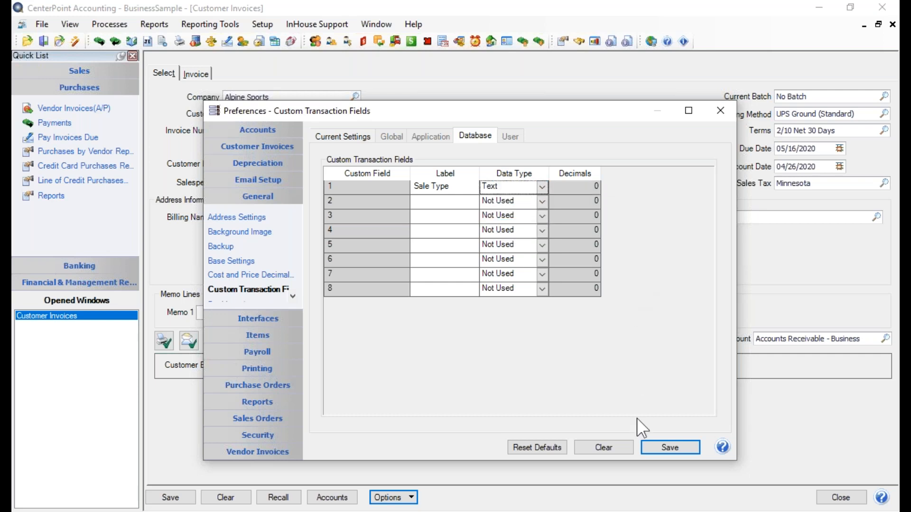
pyautogui.click(657, 444)
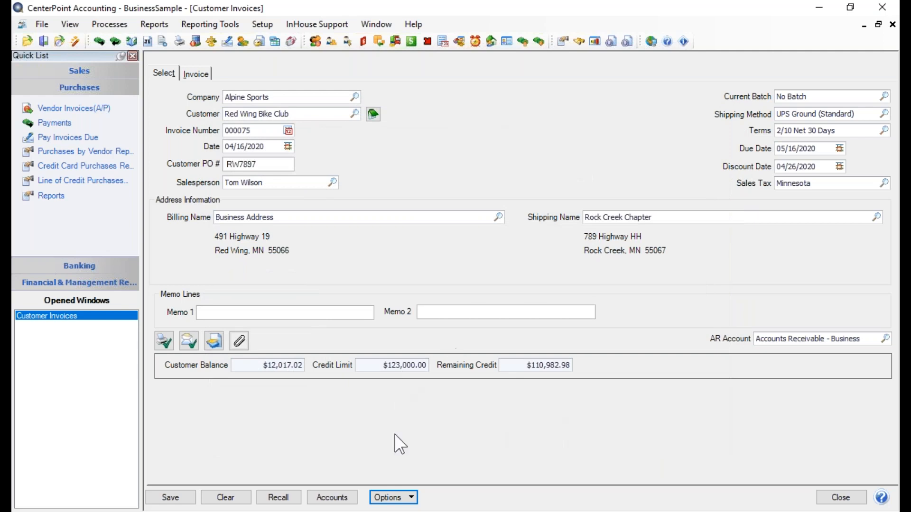
# Review the invoice's custom fields and comments, accept them as they are, and look over the other invoice options
pyautogui.click(413, 496)
pyautogui.click(422, 436)
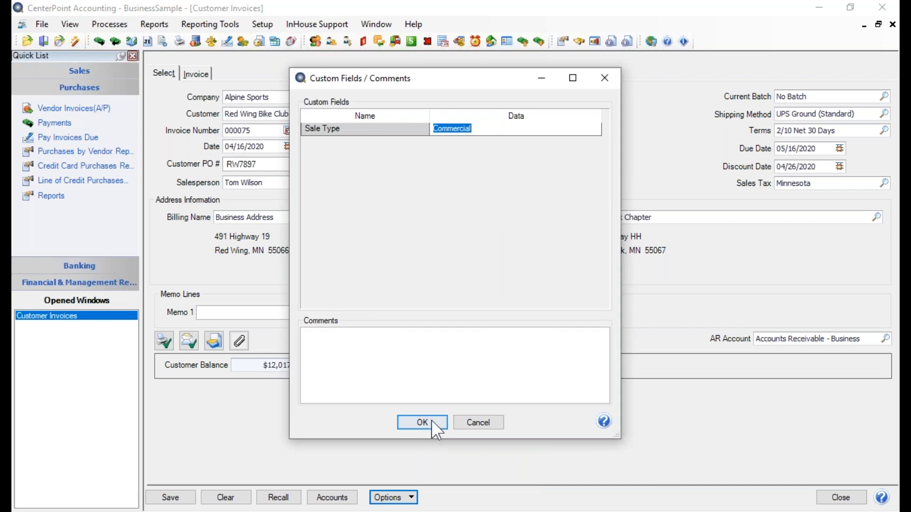
pyautogui.click(430, 421)
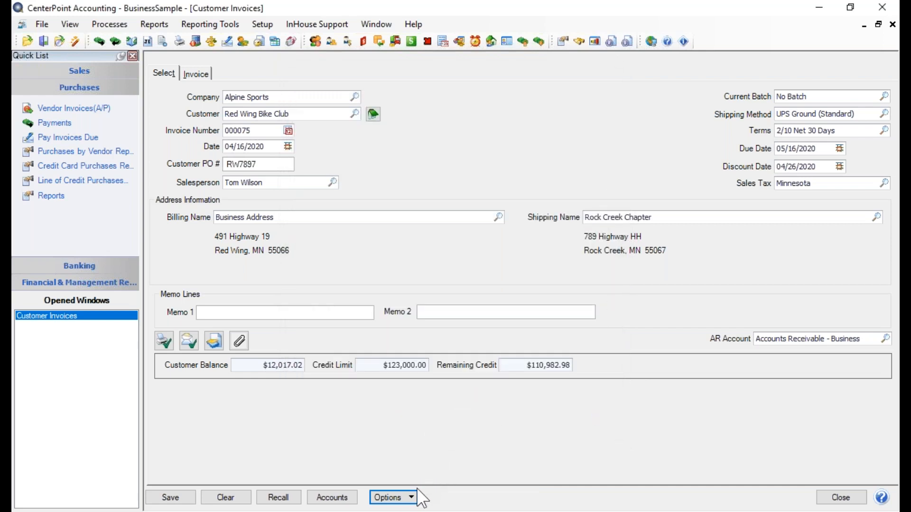
pyautogui.click(414, 497)
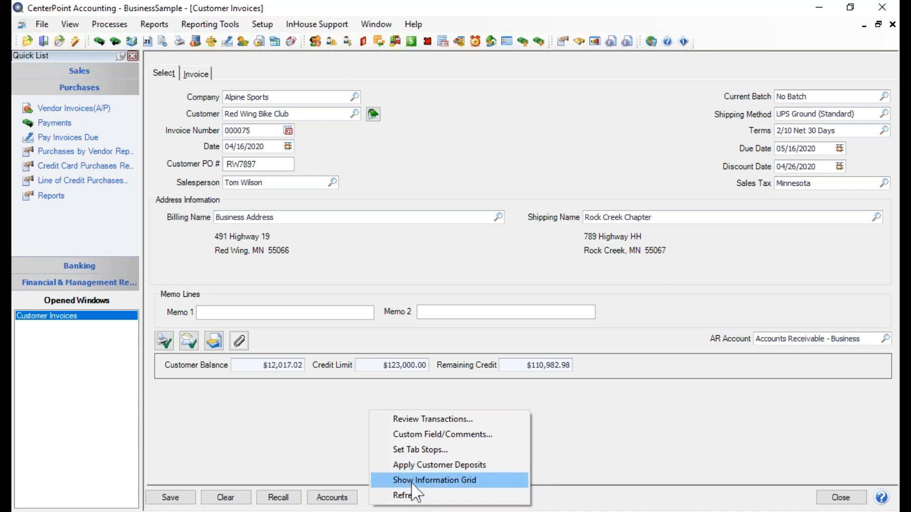
# Go to the invoice's line-item page and look through the item lookup for the first line without choosing an item
pyautogui.click(199, 72)
pyautogui.click(199, 72)
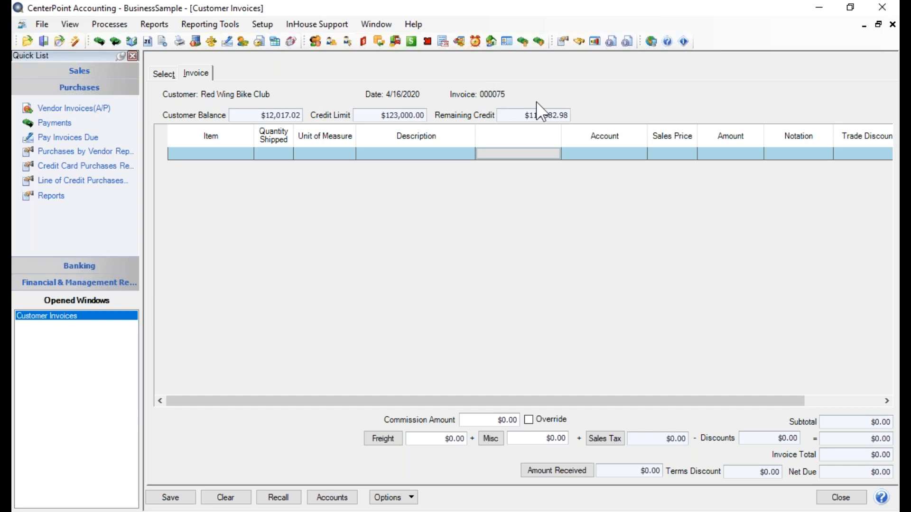
pyautogui.click(207, 153)
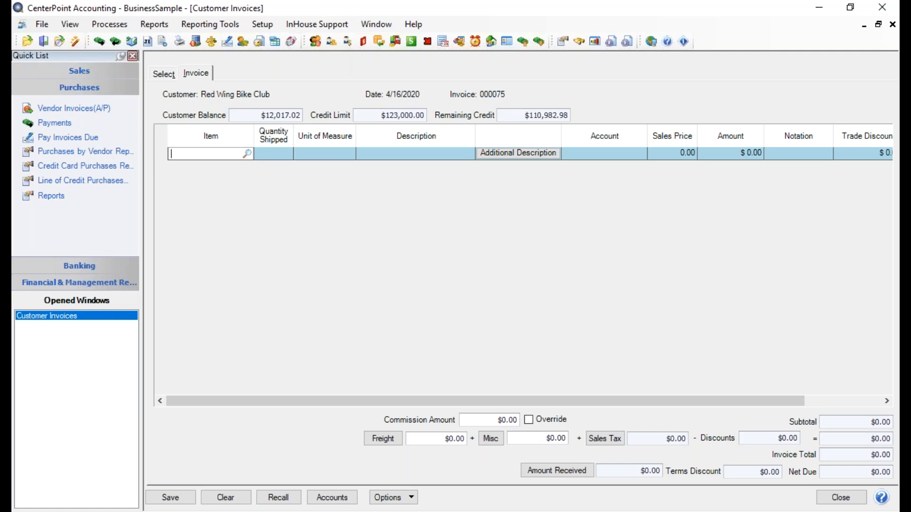
pyautogui.click(247, 153)
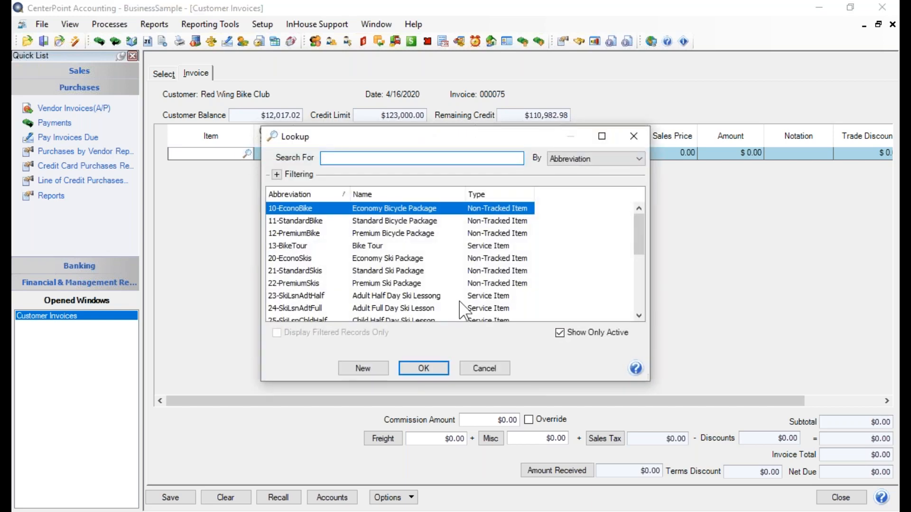
pyautogui.click(485, 368)
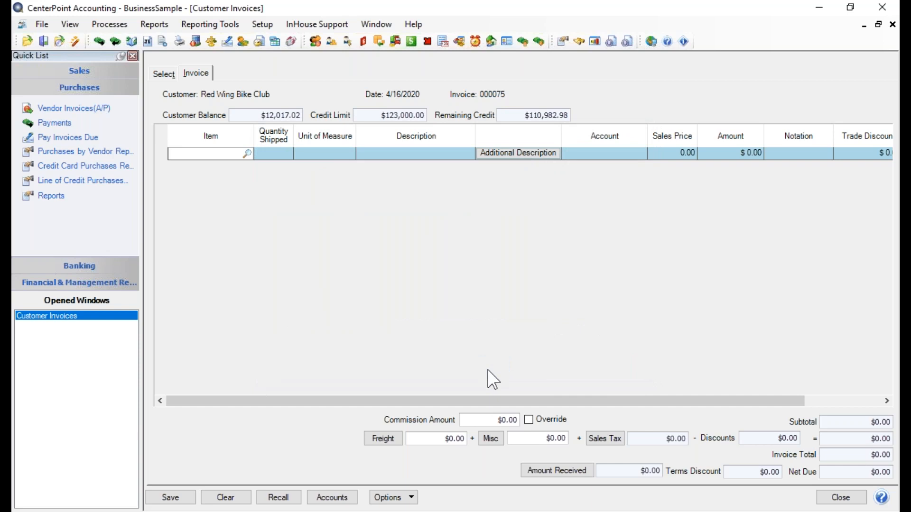
# Find items matching "econo", add 10-EconoBike (Economy Bicycle Package) as the first invoice line and set its quantity shipped to 12
pyautogui.write('econo')
pyautogui.press('Tab')
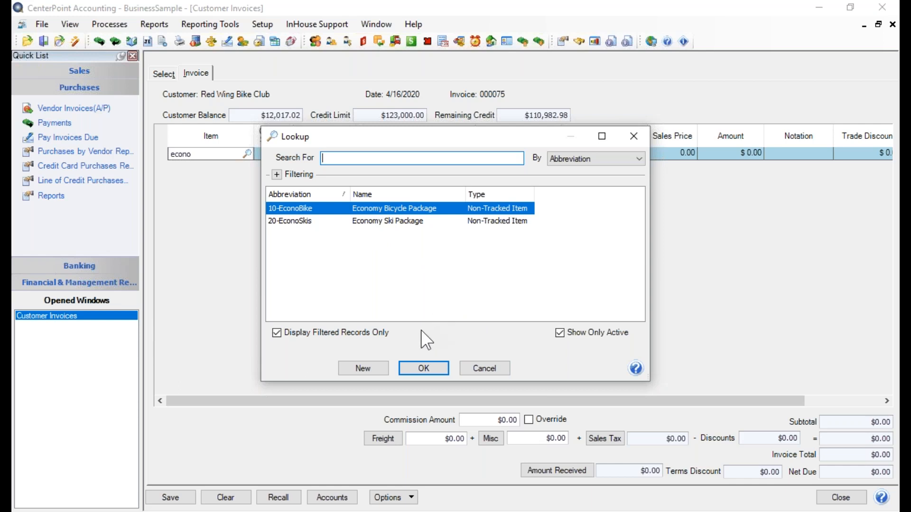
pyautogui.press('Return')
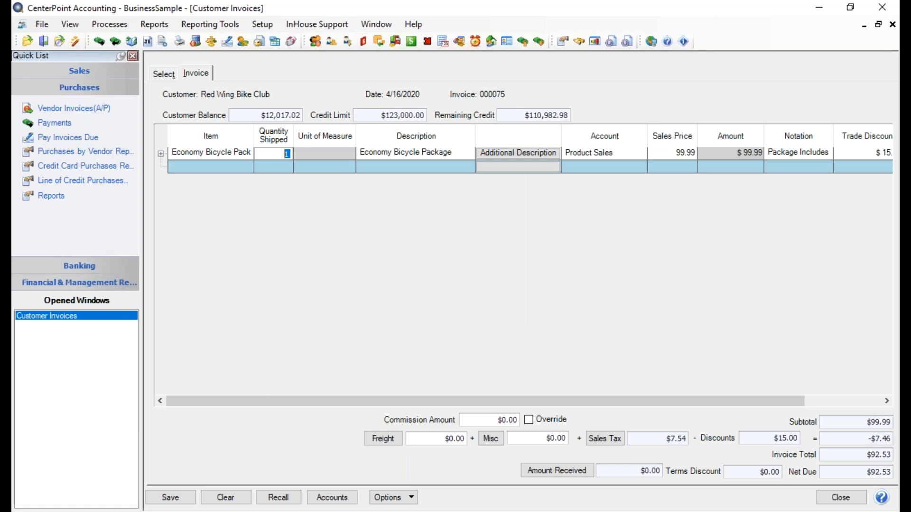
pyautogui.write('12')
pyautogui.press('Tab')
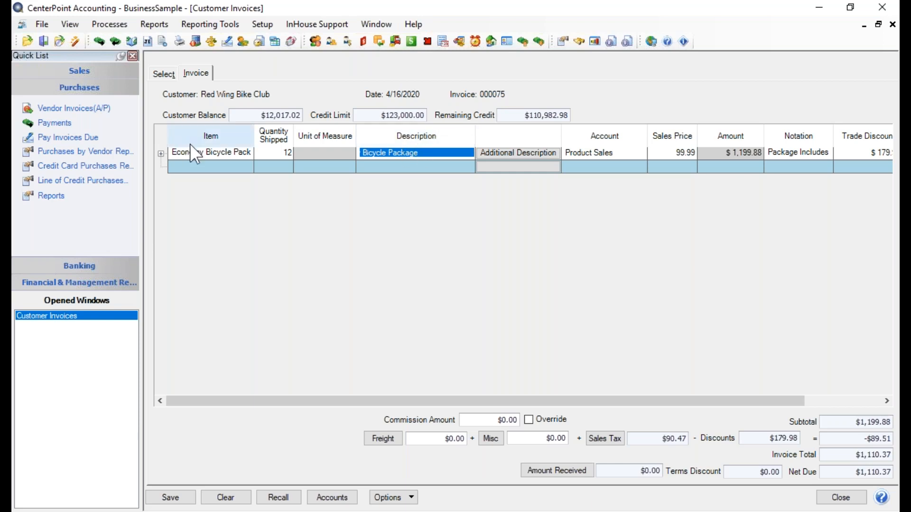
# Add a final line reading "Water Bottle Cage" to the Economy Bicycle Package's additional description and save it
pyautogui.click(531, 151)
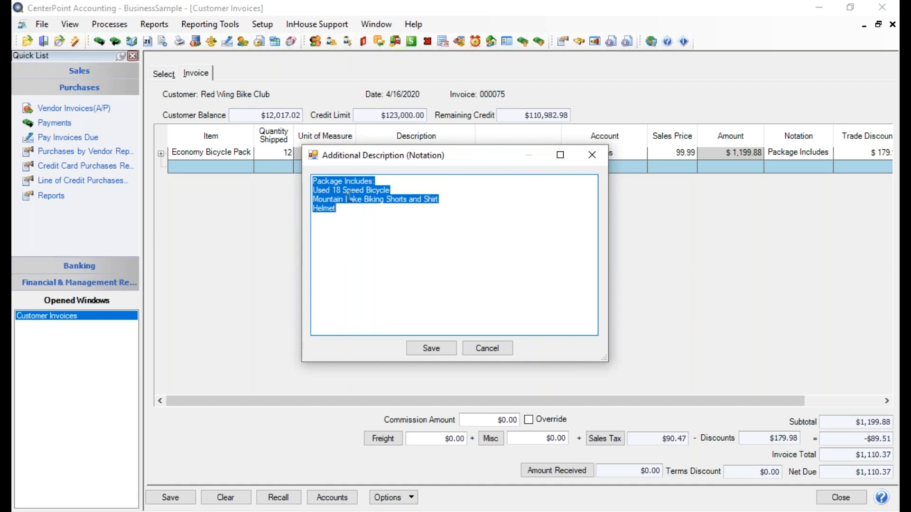
pyautogui.click(434, 342)
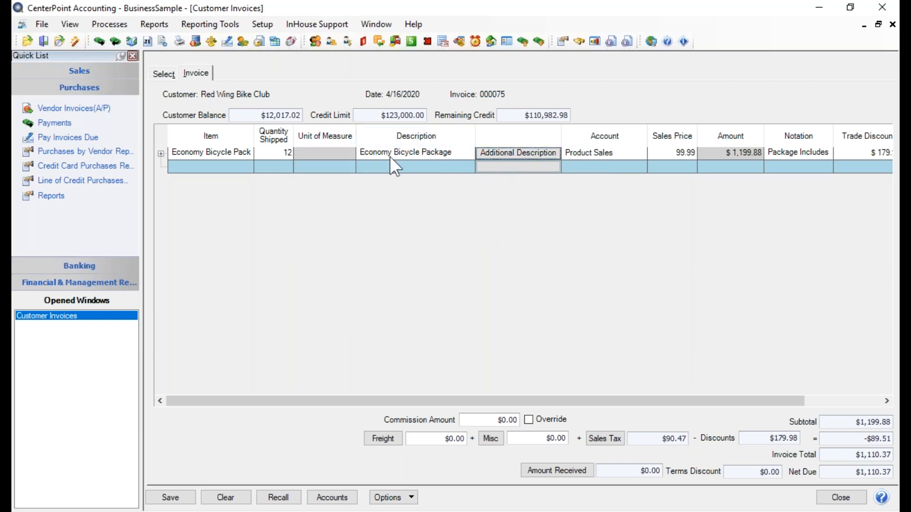
pyautogui.click(465, 152)
pyautogui.click(513, 151)
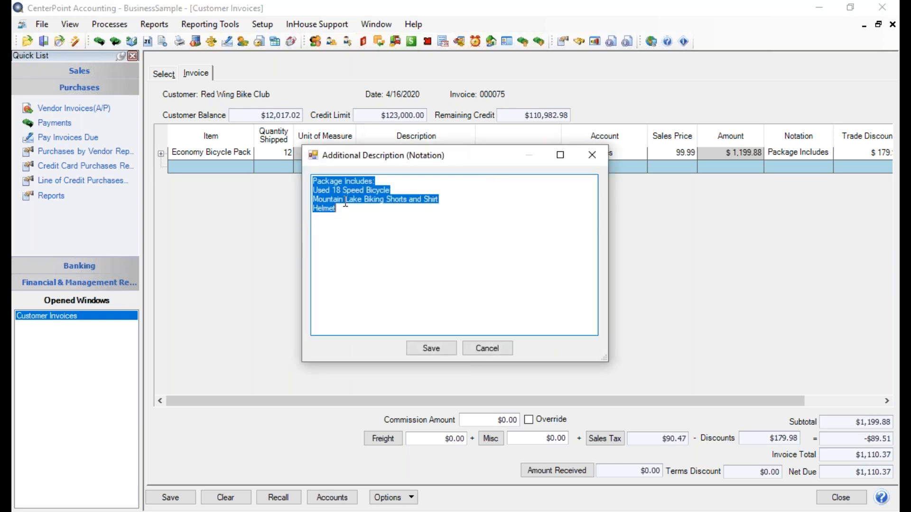
pyautogui.click(346, 209)
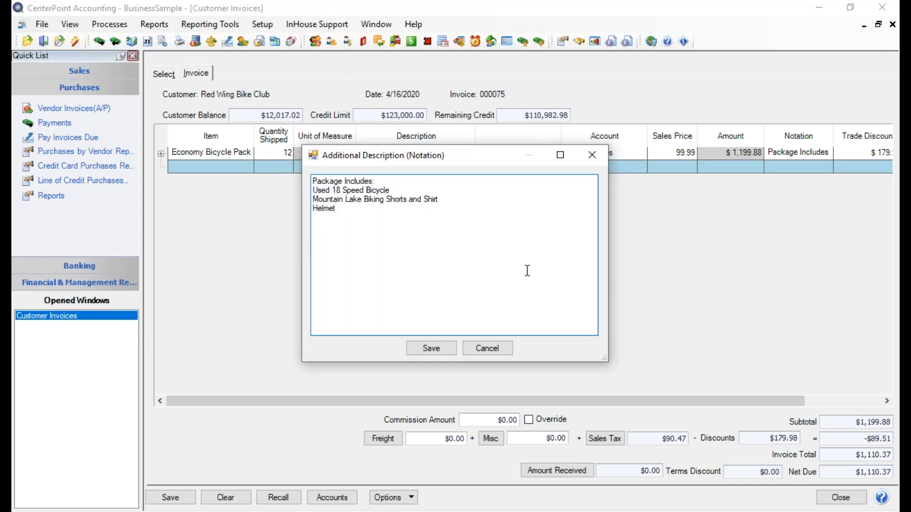
pyautogui.press('Return')
pyautogui.write('Water Bottle')
pyautogui.press('BackSpace')
pyautogui.press('BackSpace')
pyautogui.press('BackSpace')
pyautogui.press('BackSpace')
pyautogui.write('ttle Cage')
pyautogui.click(424, 352)
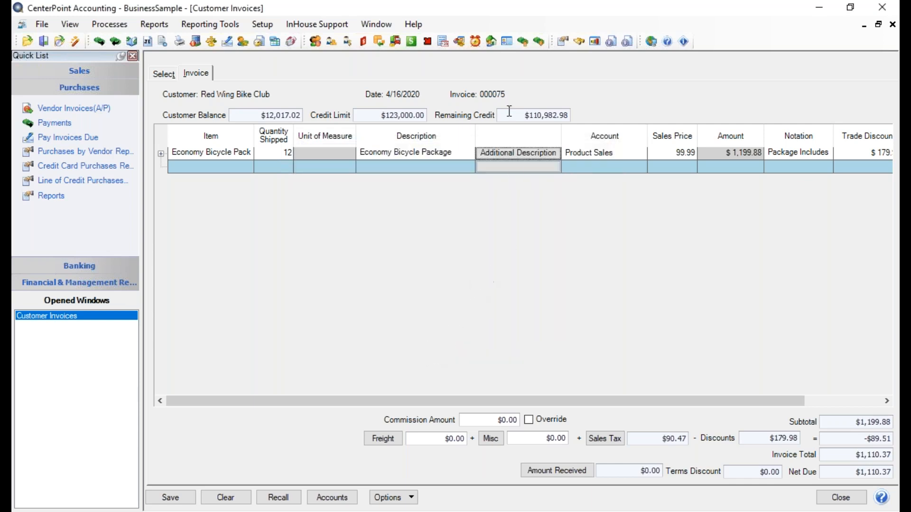
# Keep the Product Sales account for the Economy Bicycle Package line and set its sales price to 103
pyautogui.press('Tab')
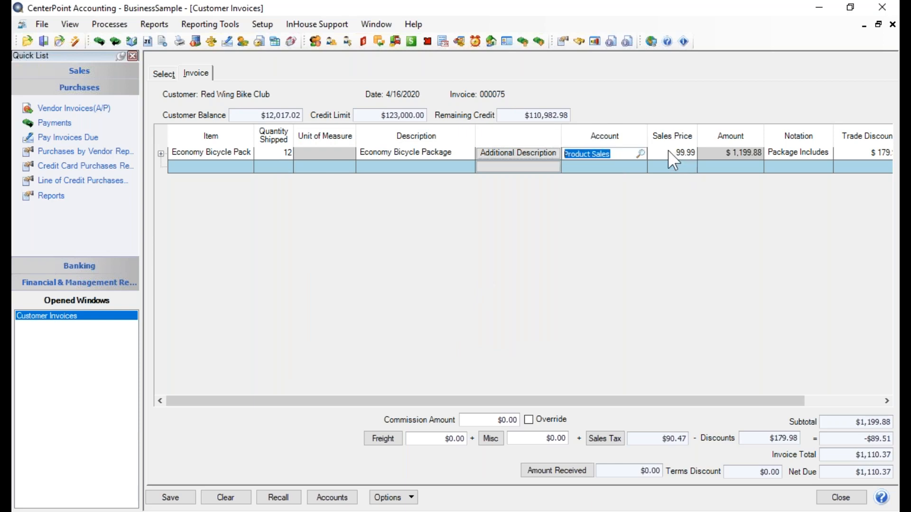
pyautogui.press('Tab')
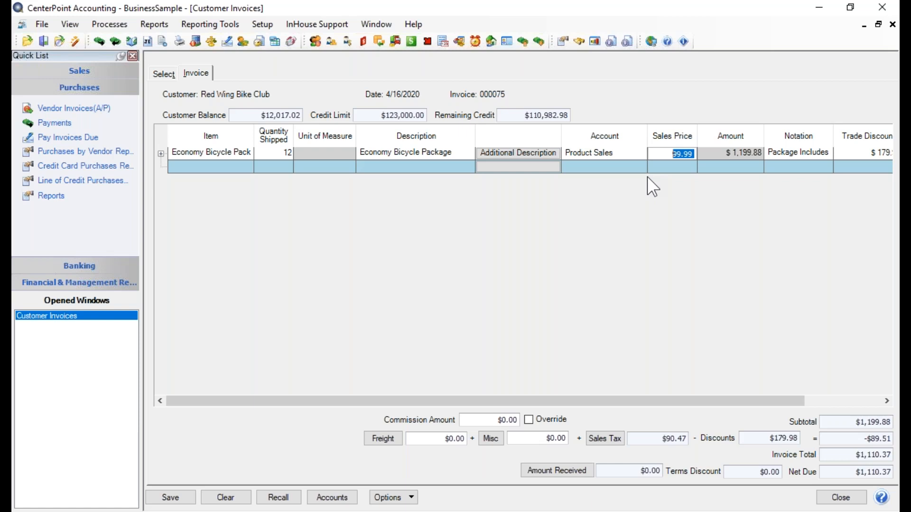
pyautogui.write('103')
pyautogui.press('Tab')
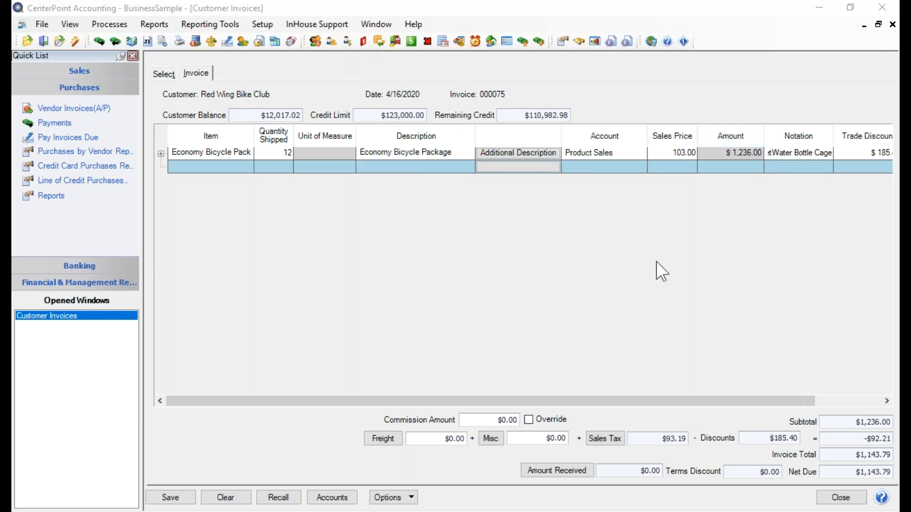
# Add the Profit Center column to the invoice line-item grid
pyautogui.moveTo(551, 401); pyautogui.dragTo(680, 402)
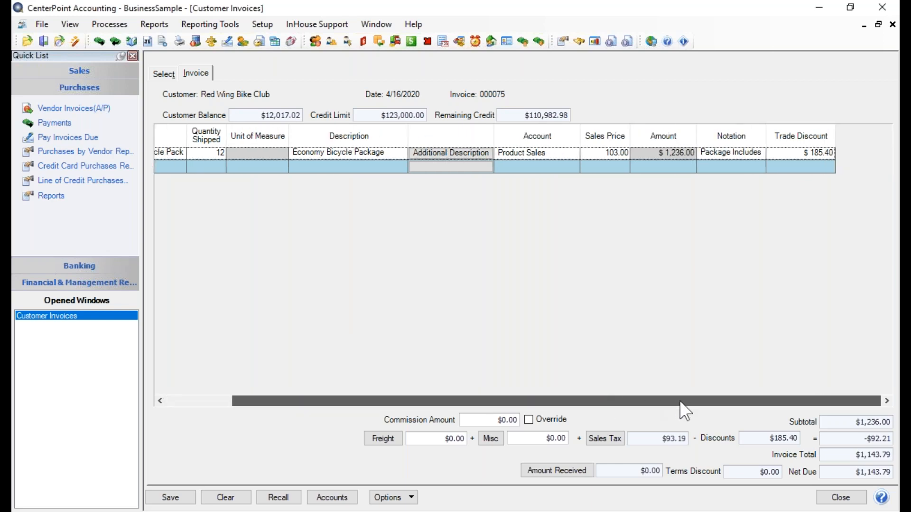
pyautogui.moveTo(628, 402); pyautogui.dragTo(478, 233)
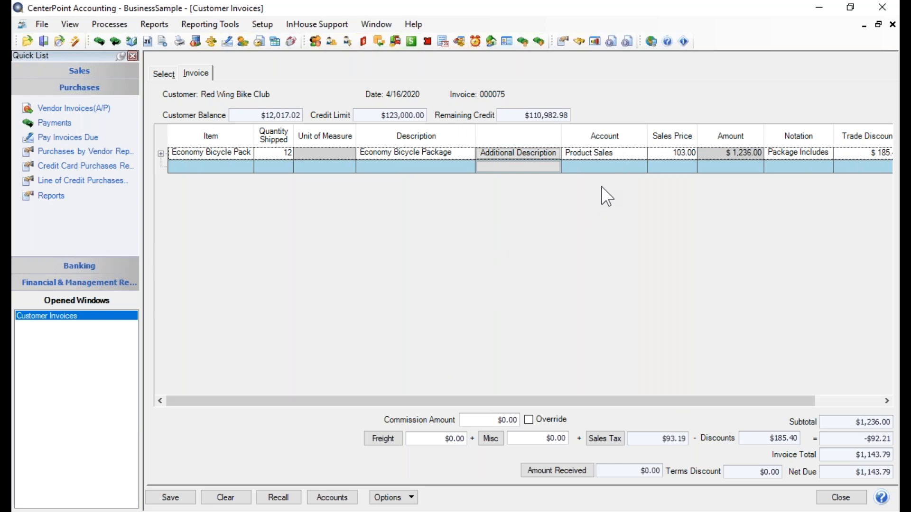
pyautogui.rightClick(616, 189)
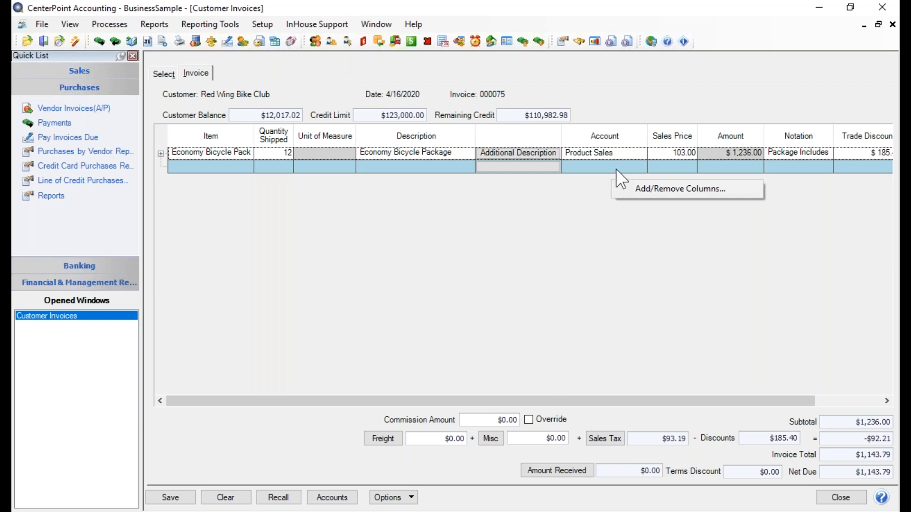
pyautogui.click(661, 188)
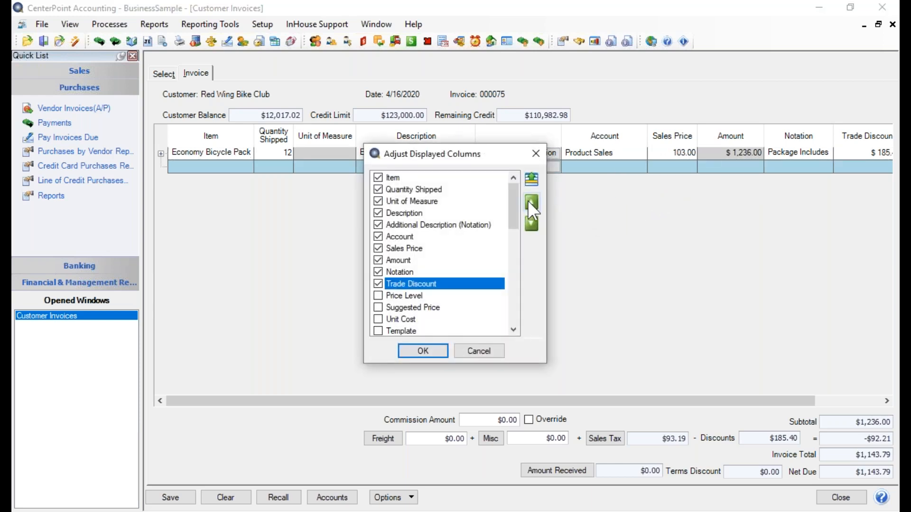
pyautogui.moveTo(518, 212)
pyautogui.mouseDown()
pyautogui.moveTo(508, 326)
pyautogui.moveTo(500, 319)
pyautogui.moveTo(519, 215)
pyautogui.mouseUp()
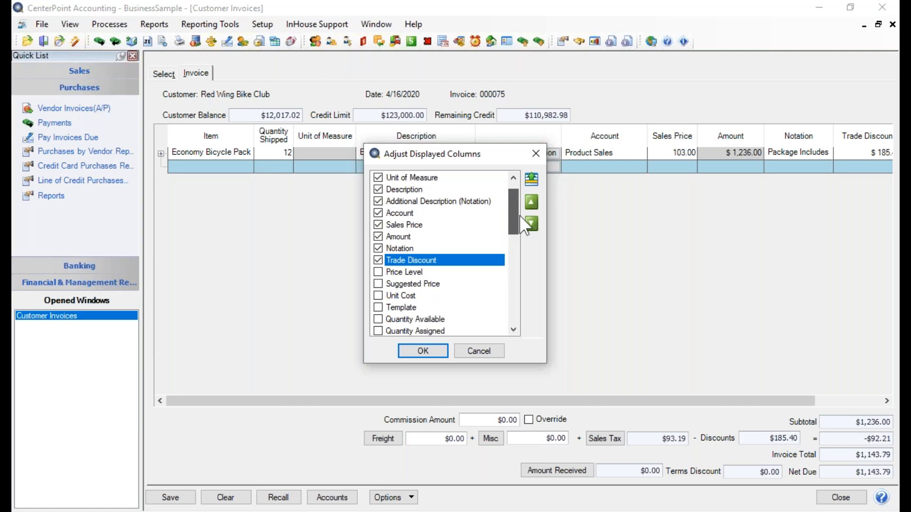
pyautogui.moveTo(520, 215); pyautogui.dragTo(522, 244)
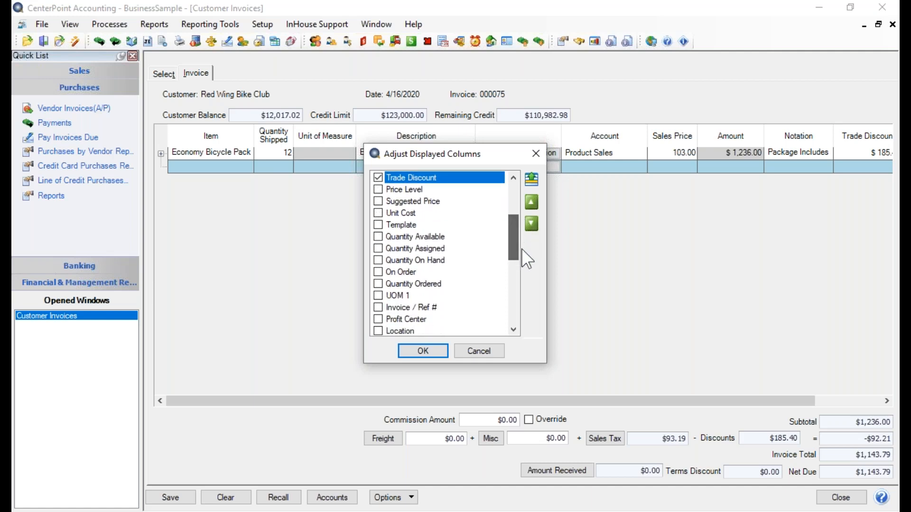
pyautogui.click(381, 320)
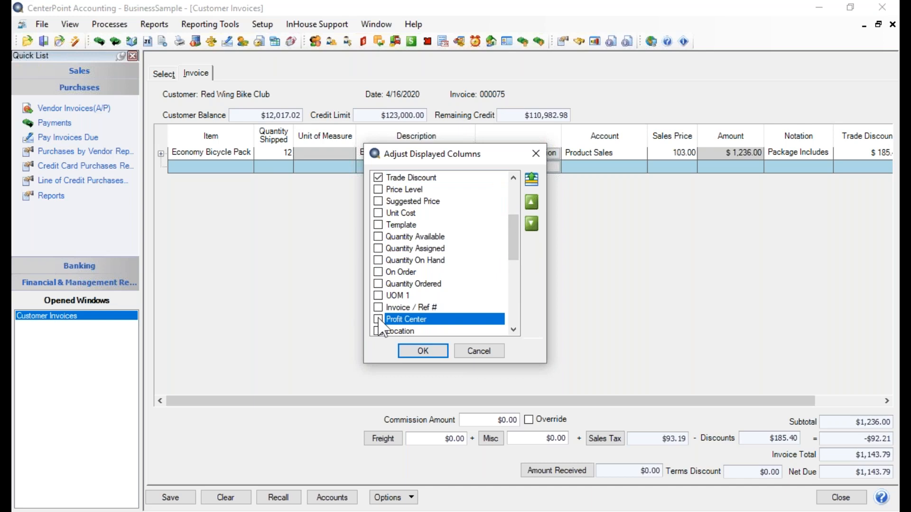
pyautogui.click(420, 351)
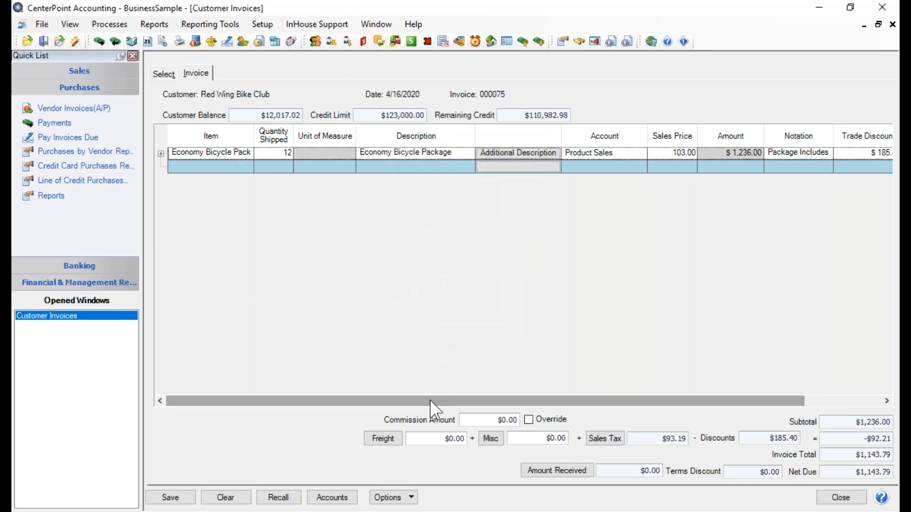
# Move the Profit Center column between the Account and Sales Price columns in the line-item grid
pyautogui.moveTo(429, 400); pyautogui.dragTo(632, 413)
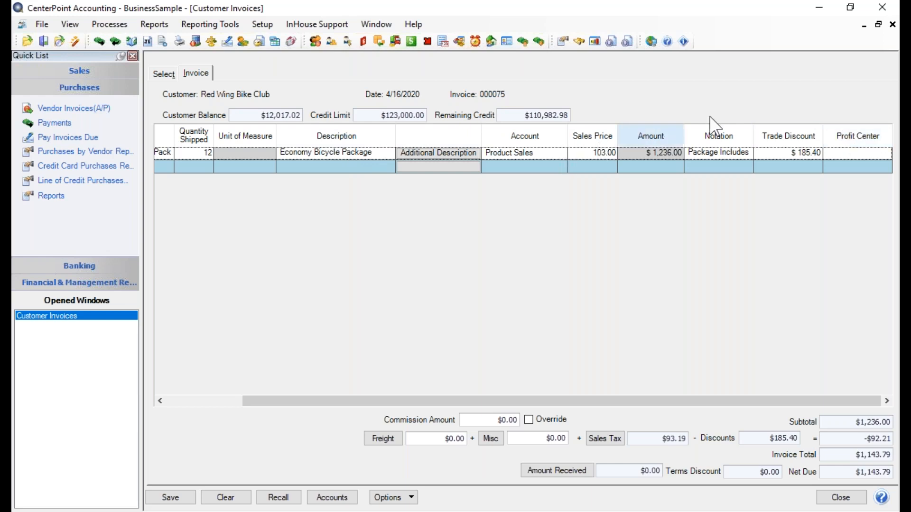
pyautogui.click(854, 139)
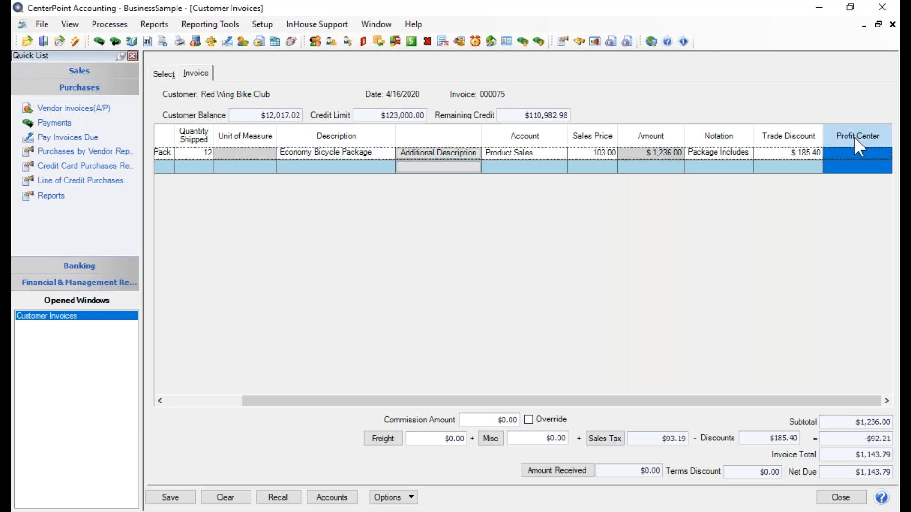
pyautogui.moveTo(854, 136); pyautogui.dragTo(568, 128)
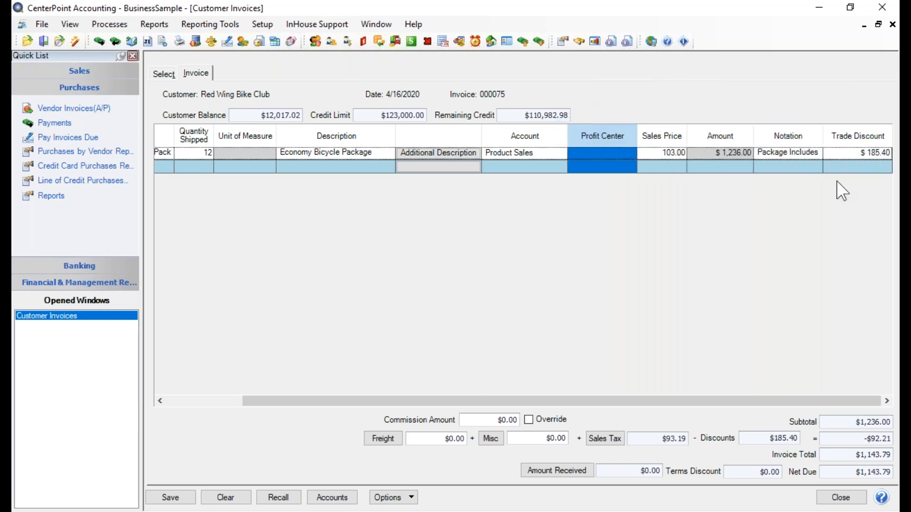
# Try moving Profit Center one place down and back up in the displayed-columns order, and accept the column settings
pyautogui.rightClick(573, 219)
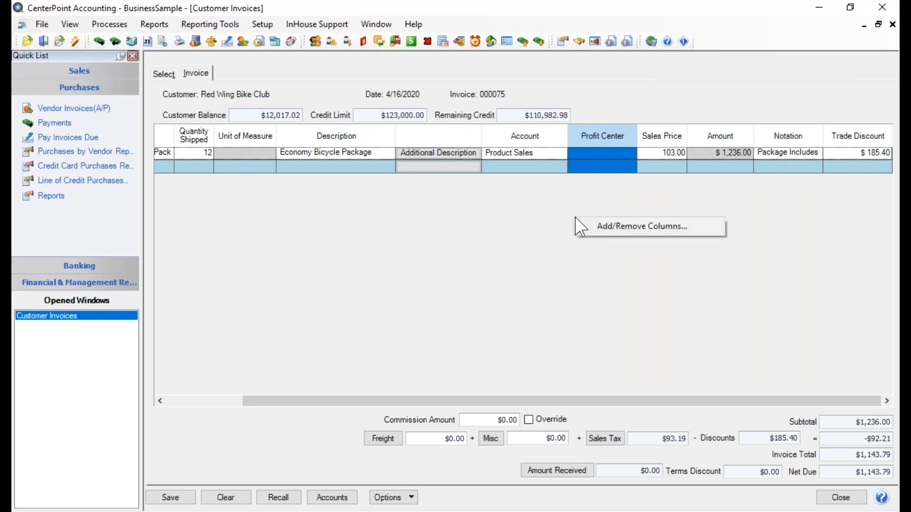
pyautogui.click(630, 227)
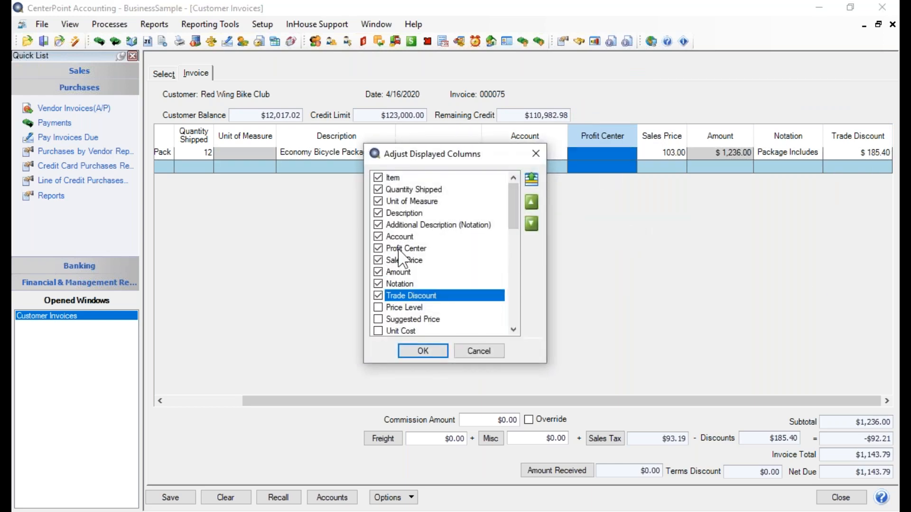
pyautogui.click(398, 249)
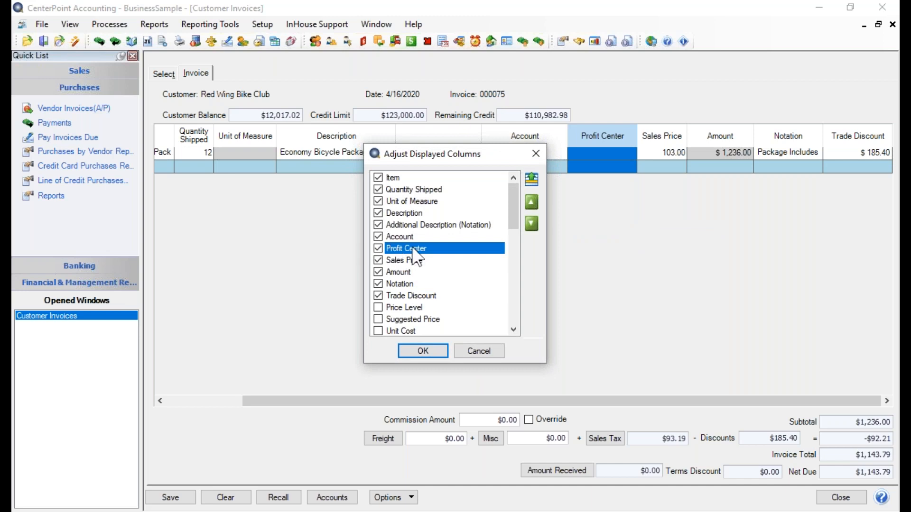
pyautogui.click(536, 222)
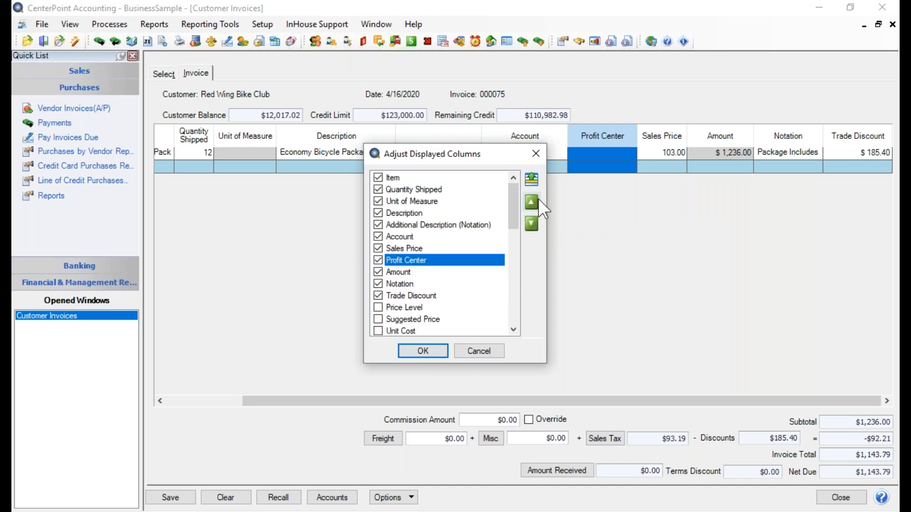
pyautogui.click(530, 202)
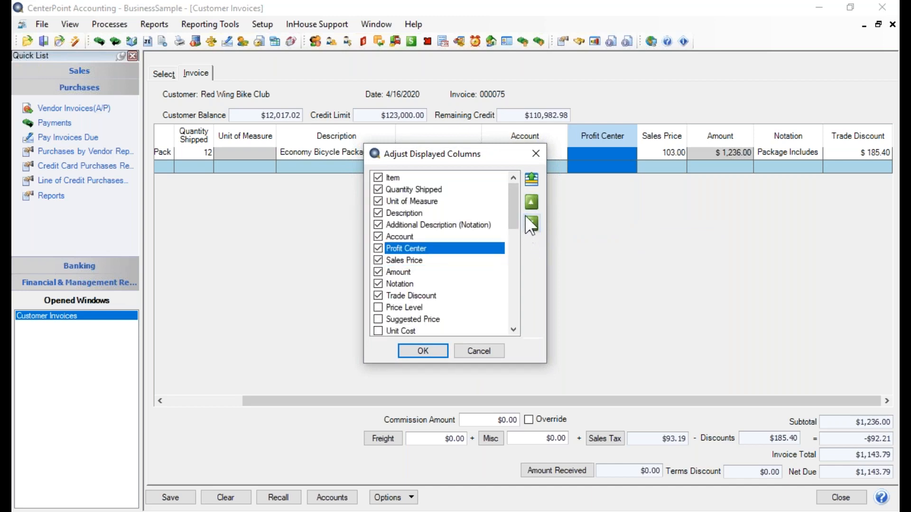
pyautogui.click(411, 348)
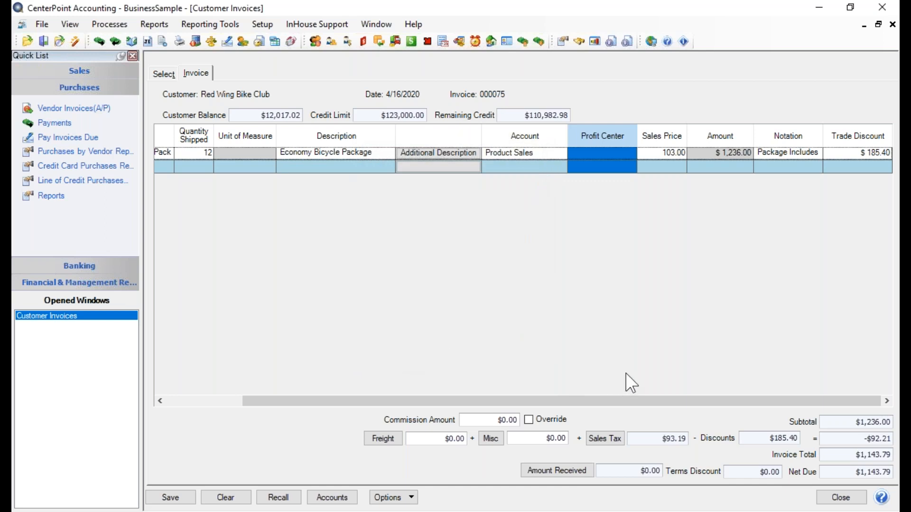
# Assign the Biking Equipment & Service profit center to the Economy Bicycle Package line
pyautogui.click(594, 156)
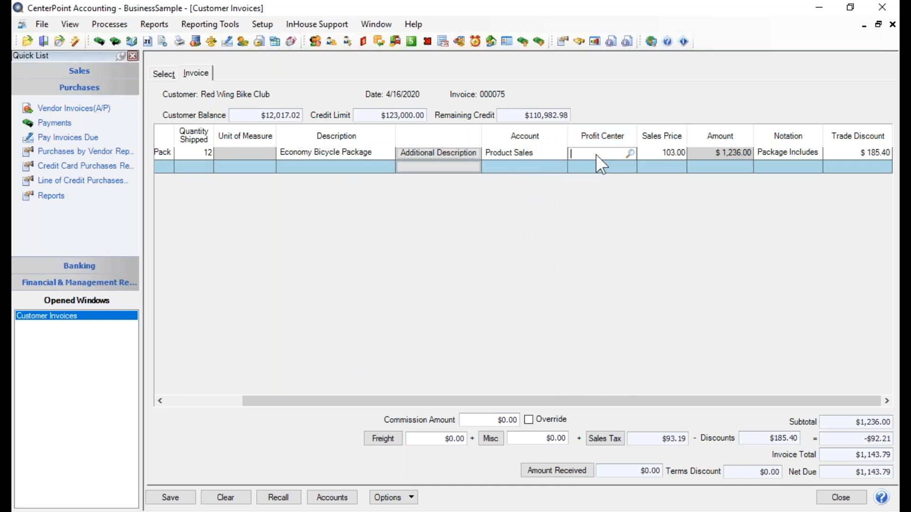
pyautogui.write('biking')
pyautogui.press('Tab')
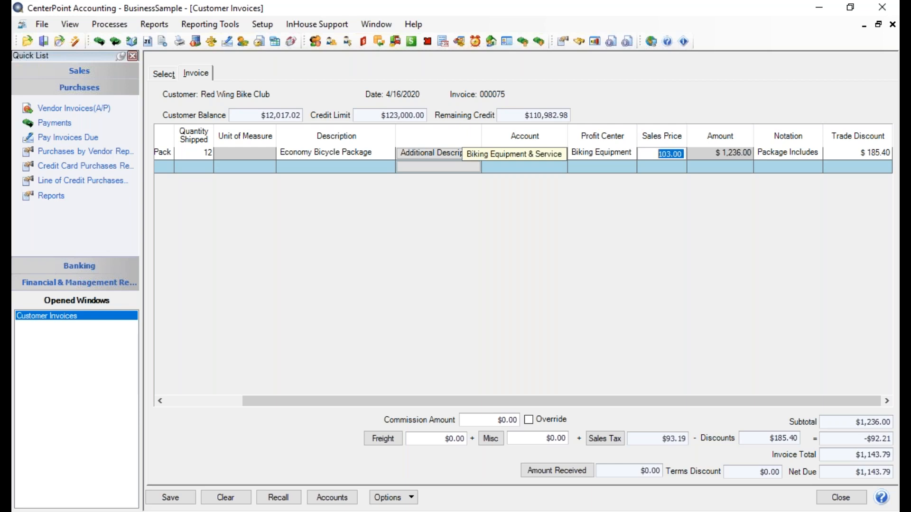
# Find items matching "stand", add 11-StandardBike (Standard Bicycle Package) as the second invoice line and set its quantity shipped to 5
pyautogui.press('Tab')
pyautogui.press('Tab')
pyautogui.press('Tab')
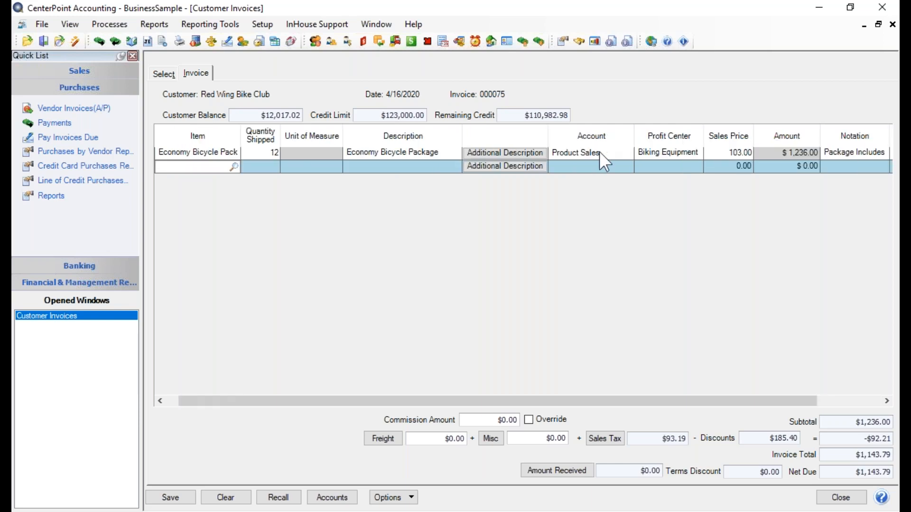
pyautogui.write('stand')
pyautogui.press('Tab')
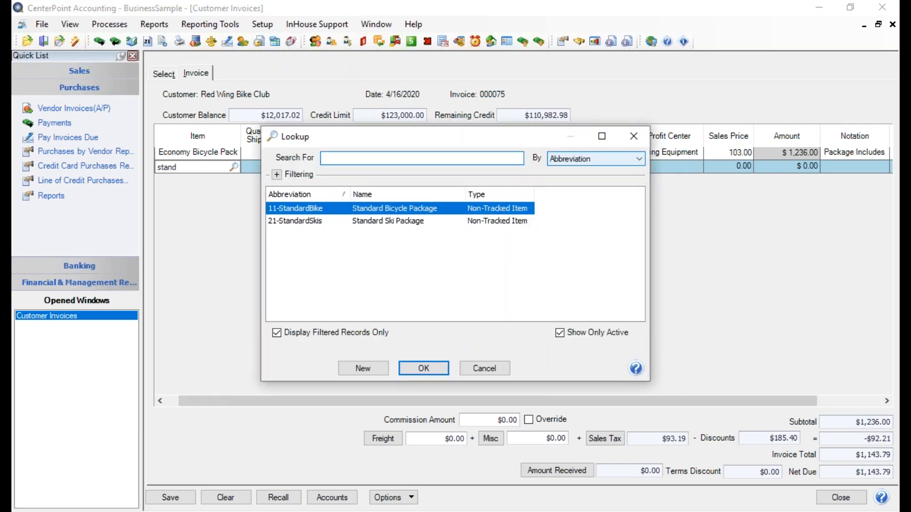
pyautogui.press('Return')
pyautogui.write('5')
pyautogui.press('Tab')
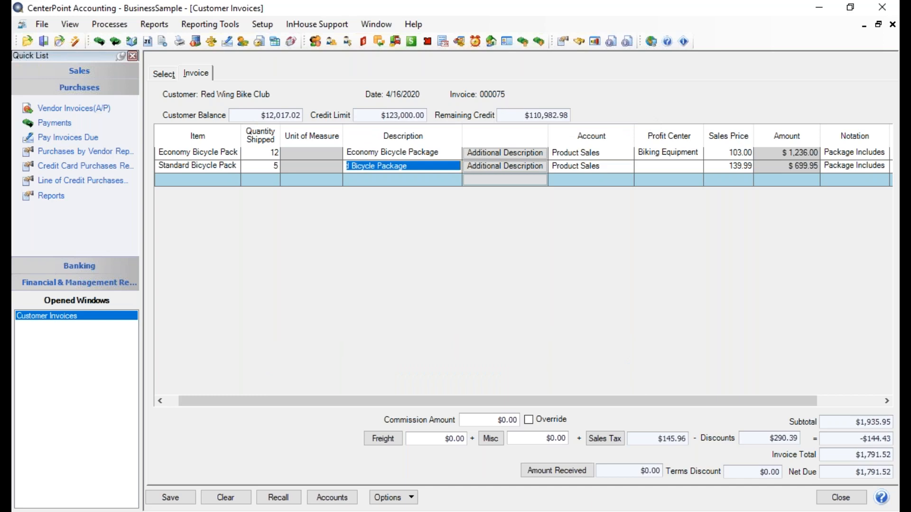
# Add a final line reading "Water Bottle Cage" to the Standard Bicycle Package's additional description and save it
pyautogui.click(503, 167)
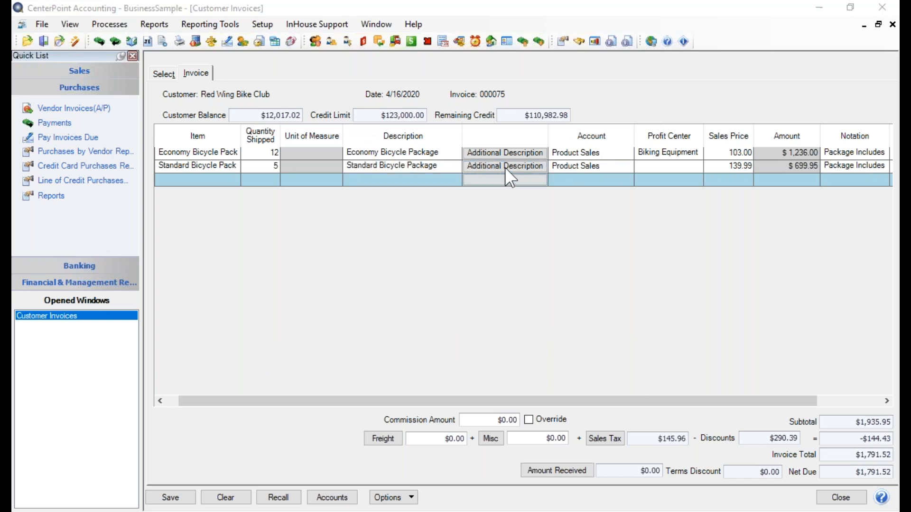
pyautogui.click(365, 218)
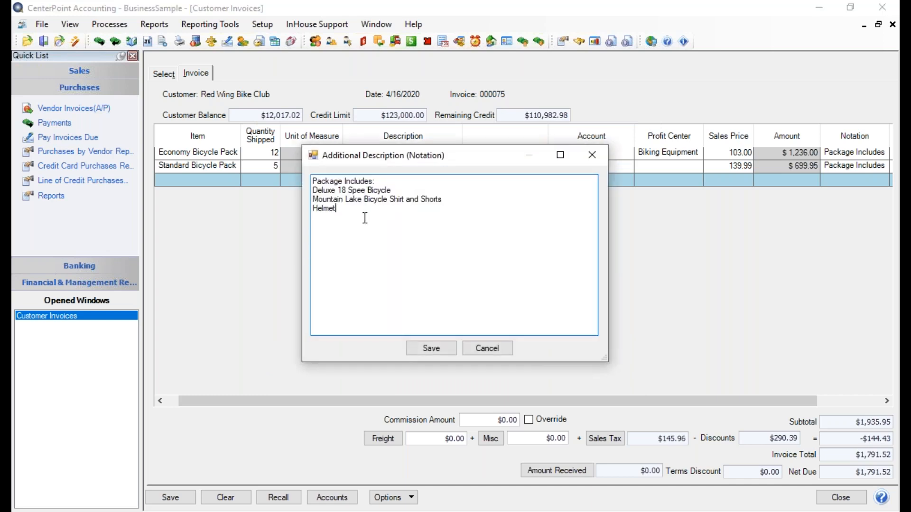
pyautogui.press('Return')
pyautogui.write('Water Bottle Cage')
pyautogui.click(423, 354)
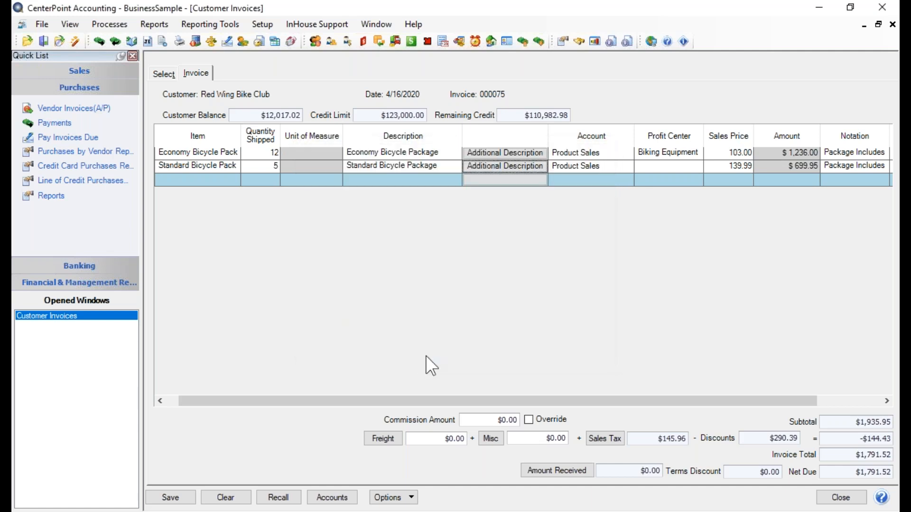
# Assign the Biking Equipment & Service profit center to the Standard Bicycle Package line
pyautogui.click(681, 168)
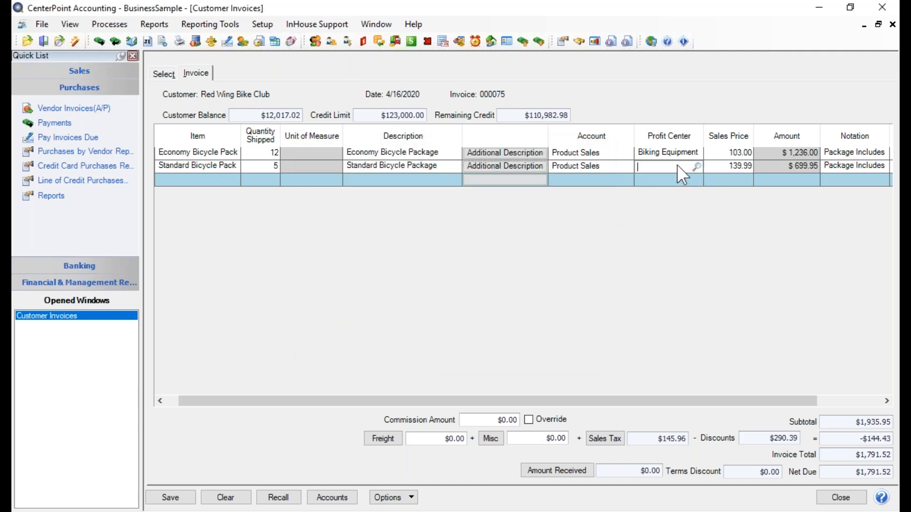
pyautogui.write('biking')
pyautogui.press('Tab')
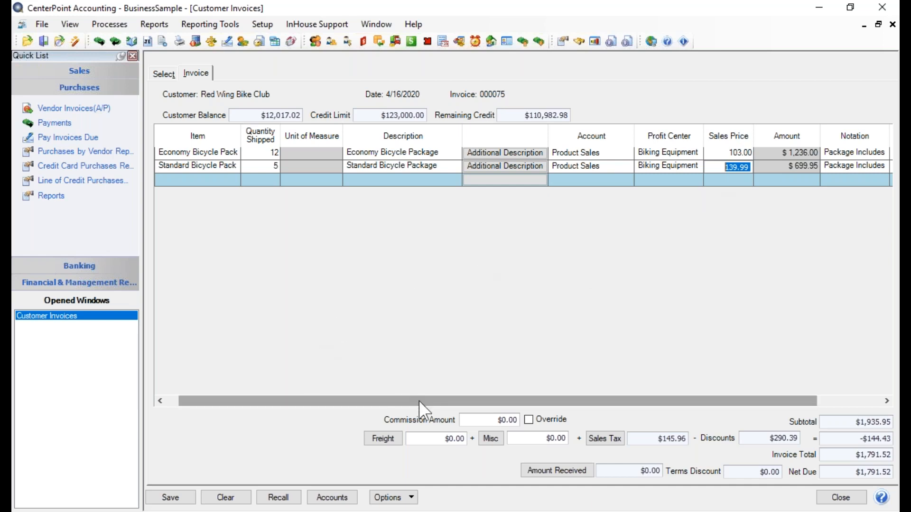
# Set the invoice's commission amount to $25.00 and turn on its override
pyautogui.click(477, 420)
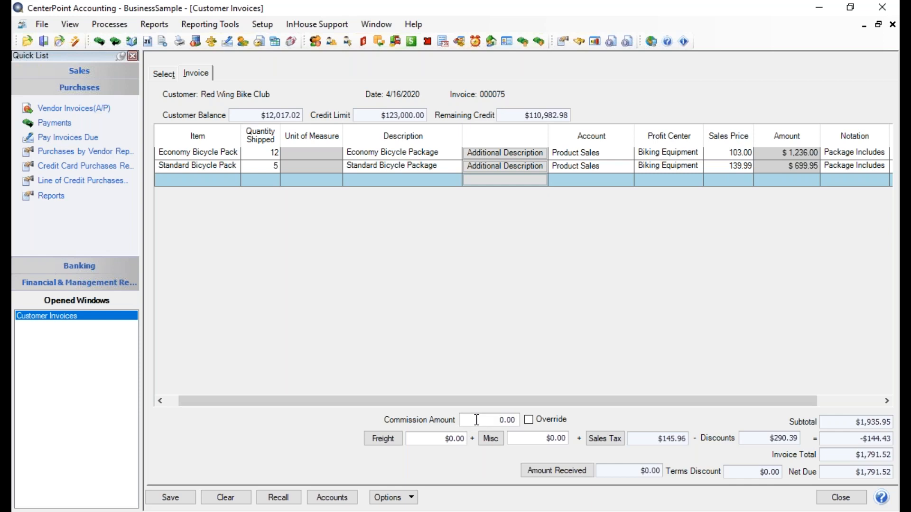
pyautogui.moveTo(477, 420); pyautogui.dragTo(508, 419)
pyautogui.moveTo(478, 421); pyautogui.dragTo(528, 420)
pyautogui.write('25.')
pyautogui.click(542, 423)
# Set the freight charge to $125.00 and check which account the sales invoice accounts use for freight
pyautogui.moveTo(427, 443); pyautogui.dragTo(504, 449)
pyautogui.write('125.')
pyautogui.click(327, 498)
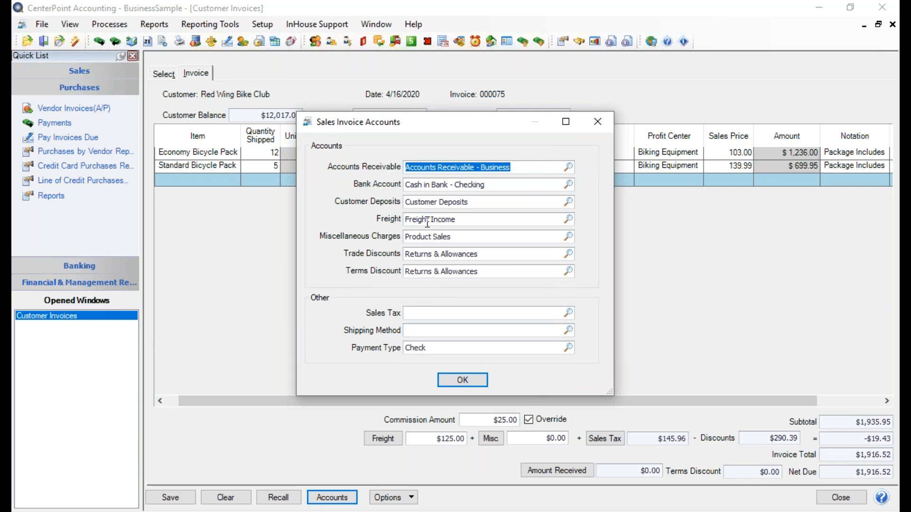
pyautogui.click(462, 380)
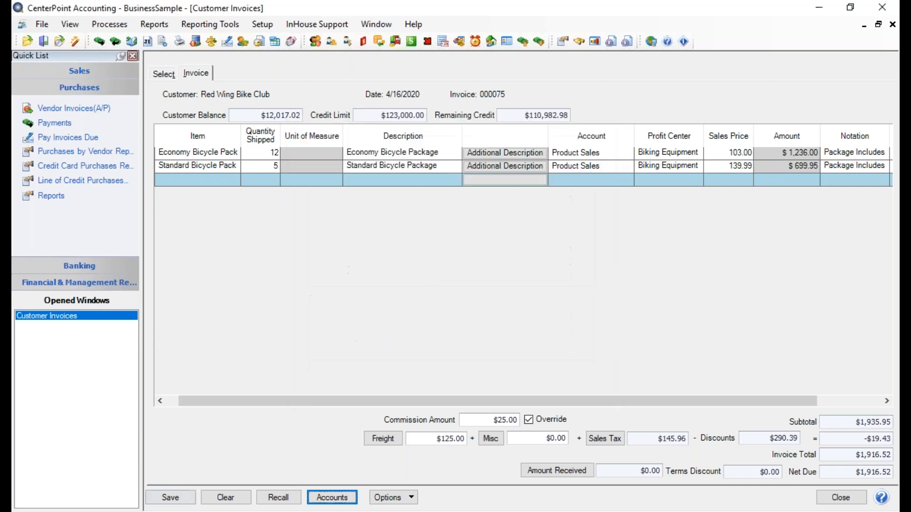
# Assign the Biking Equipment & Service profit center in the freight details and confirm them
pyautogui.click(379, 442)
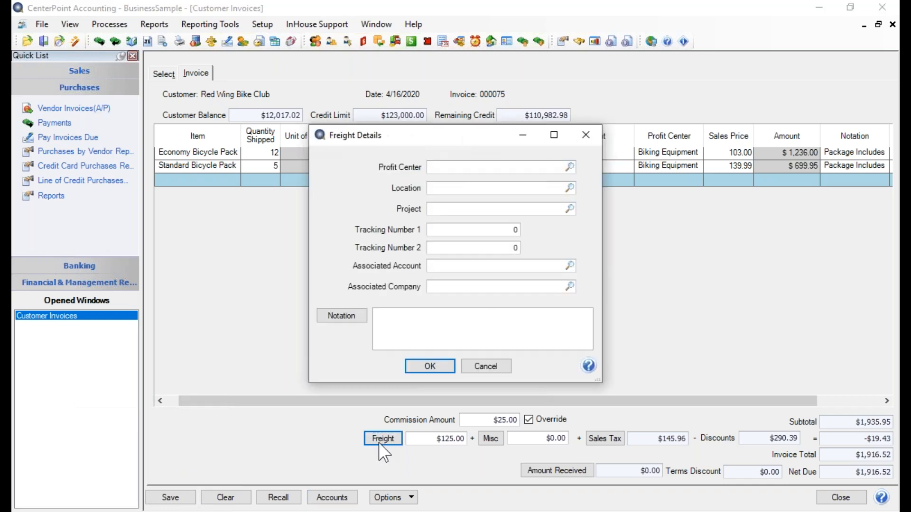
pyautogui.write('biking')
pyautogui.press('Tab')
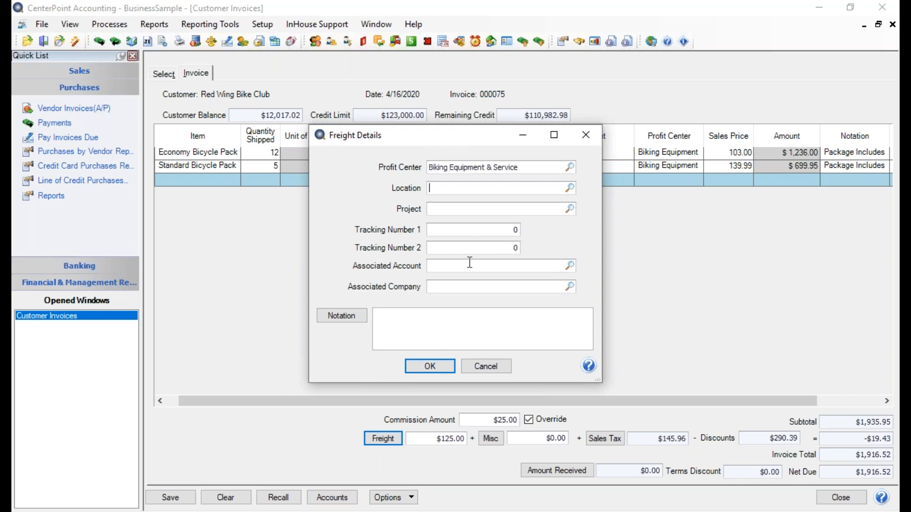
pyautogui.click(419, 365)
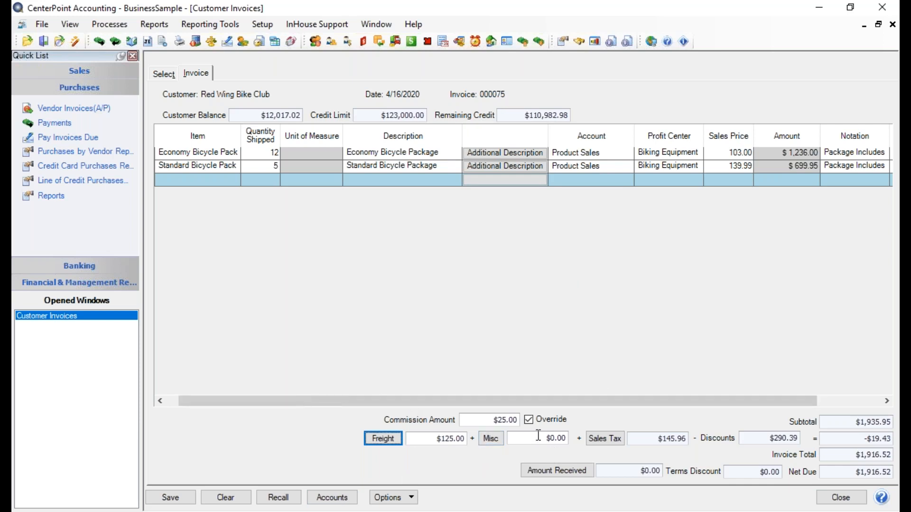
# Check which account is assigned to miscellaneous charges in the sales invoice accounts
pyautogui.click(327, 496)
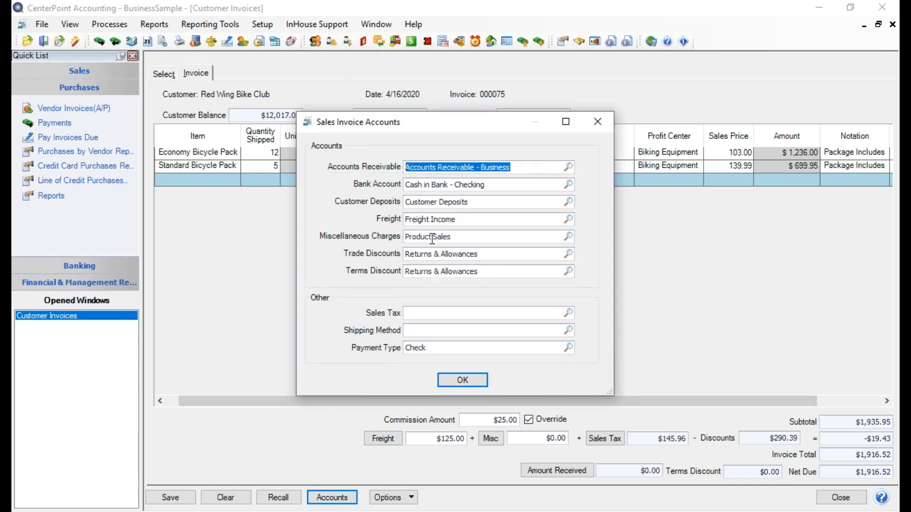
pyautogui.click(450, 381)
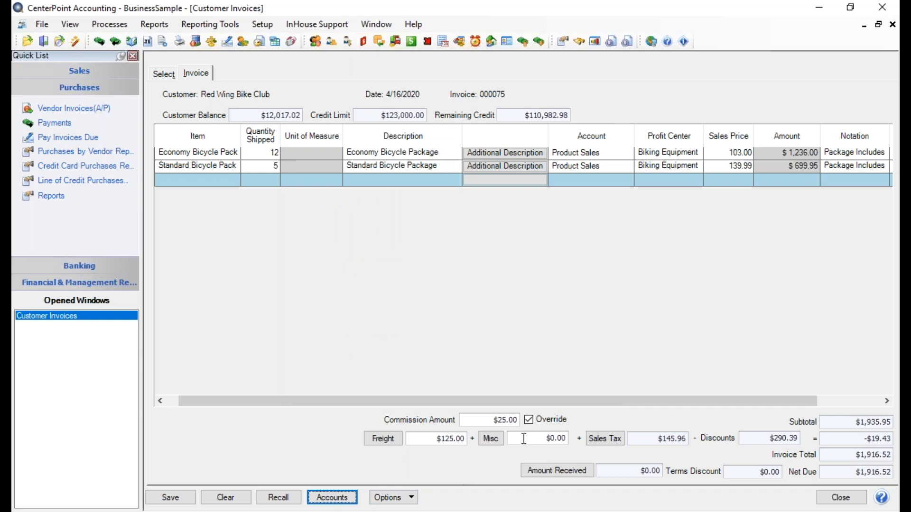
# Review the profit center and tracking fields of the miscellaneous charge details, and check the invoice's sales tax adjustments
pyautogui.click(491, 438)
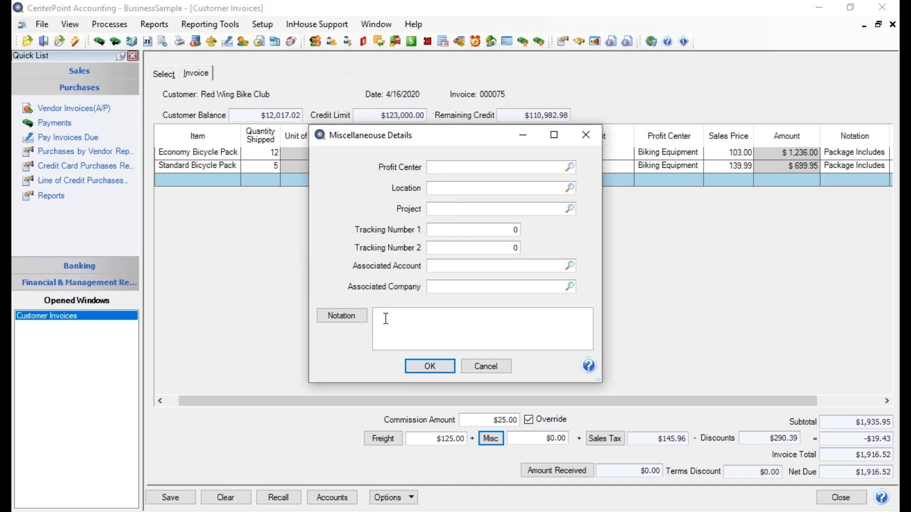
pyautogui.click(489, 369)
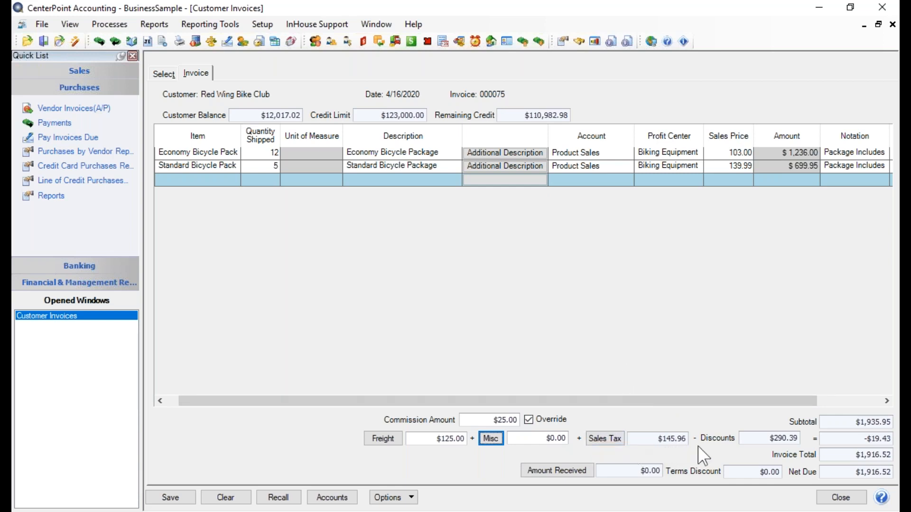
pyautogui.click(605, 439)
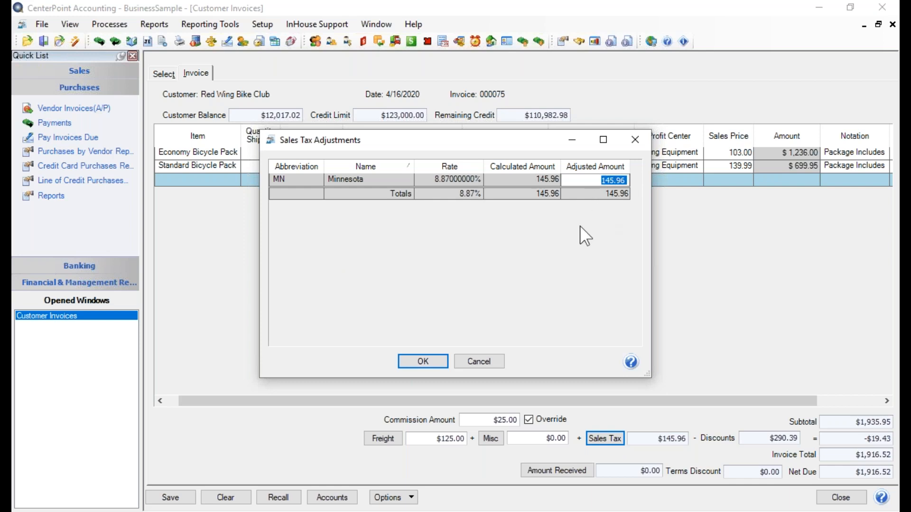
pyautogui.click(427, 362)
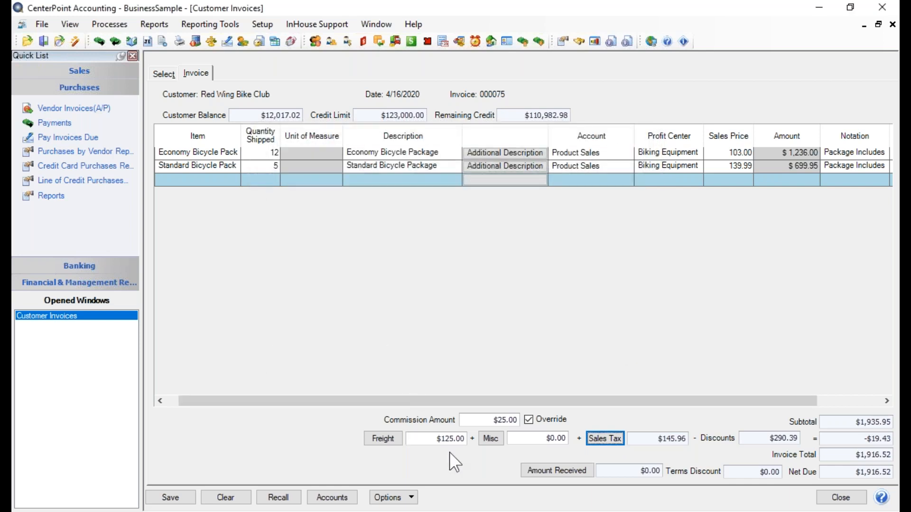
# Check the trade discount behind the invoice's discounts in the expanded detail of the Economy Bicycle Package line
pyautogui.click(758, 440)
pyautogui.moveTo(793, 402); pyautogui.dragTo(556, 332)
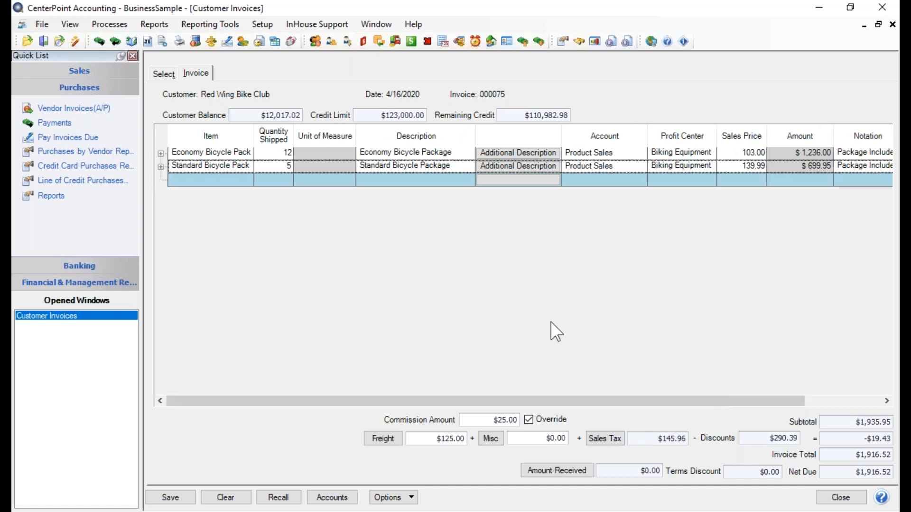
pyautogui.click(161, 154)
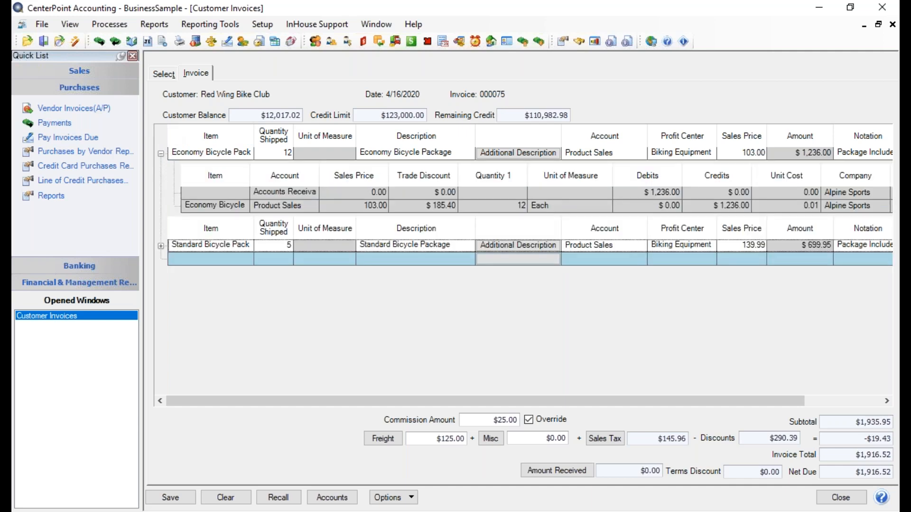
pyautogui.click(161, 154)
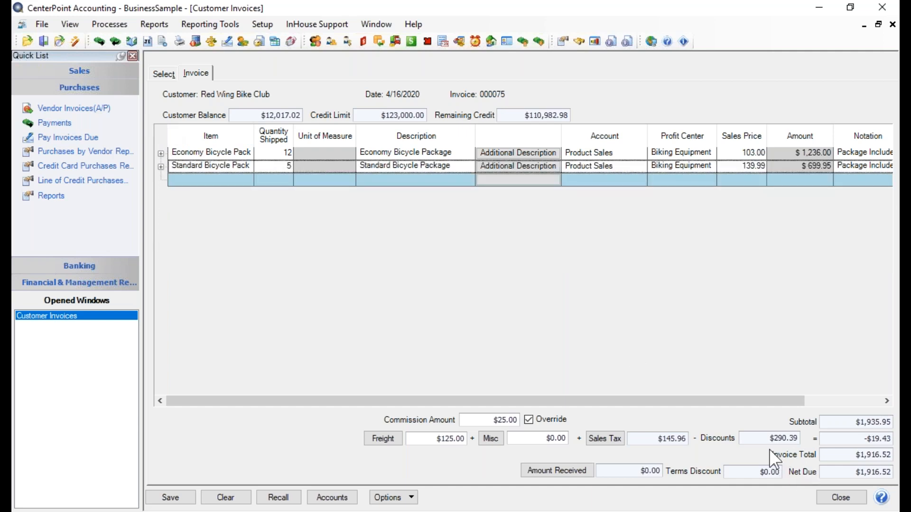
pyautogui.click(161, 154)
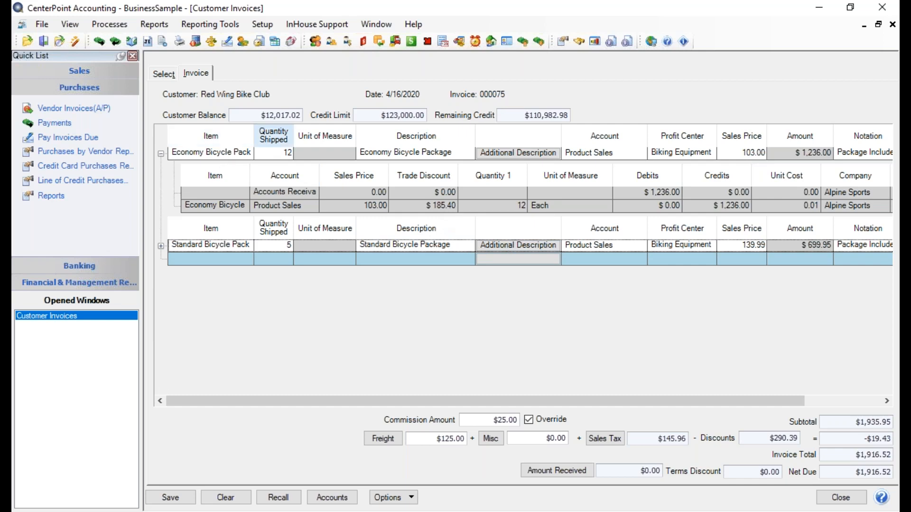
pyautogui.click(161, 154)
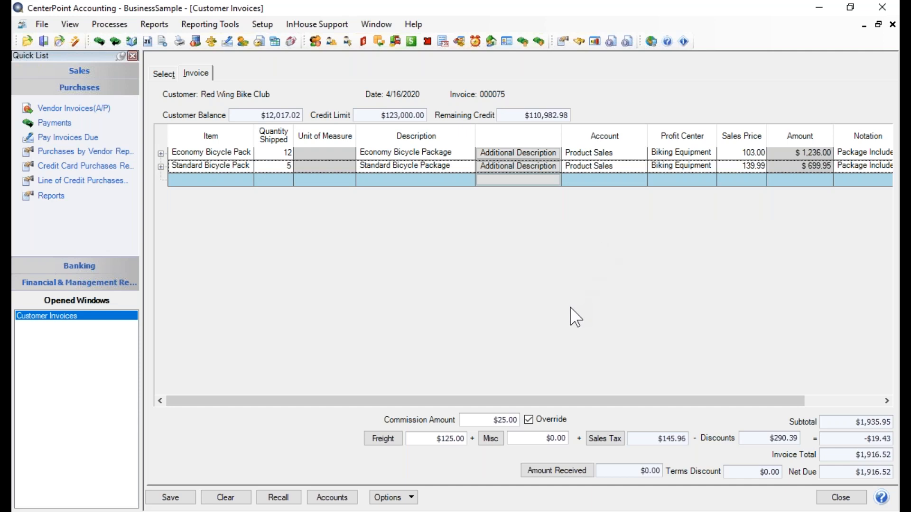
# Record a $500.00 check, reference 4562, as received into the Cash in Bank checking account, keeping Calculate Terms Discount on
pyautogui.click(549, 474)
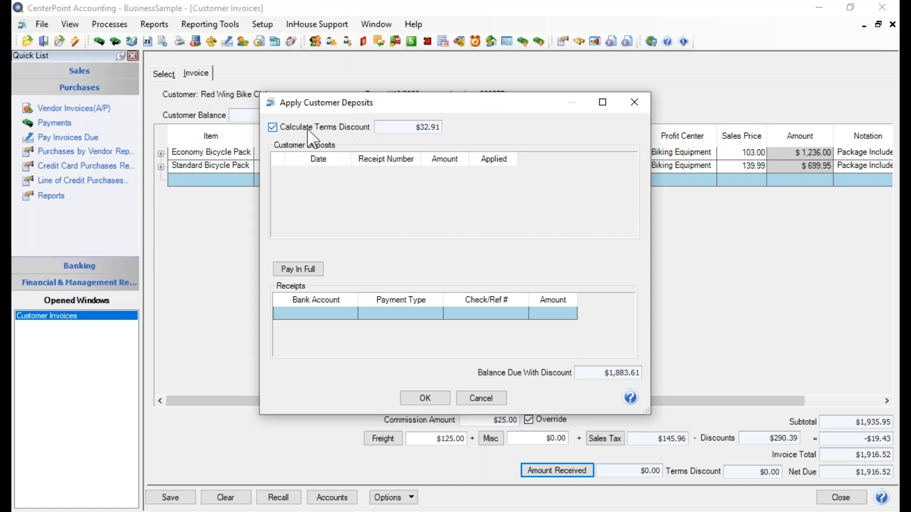
pyautogui.click(274, 127)
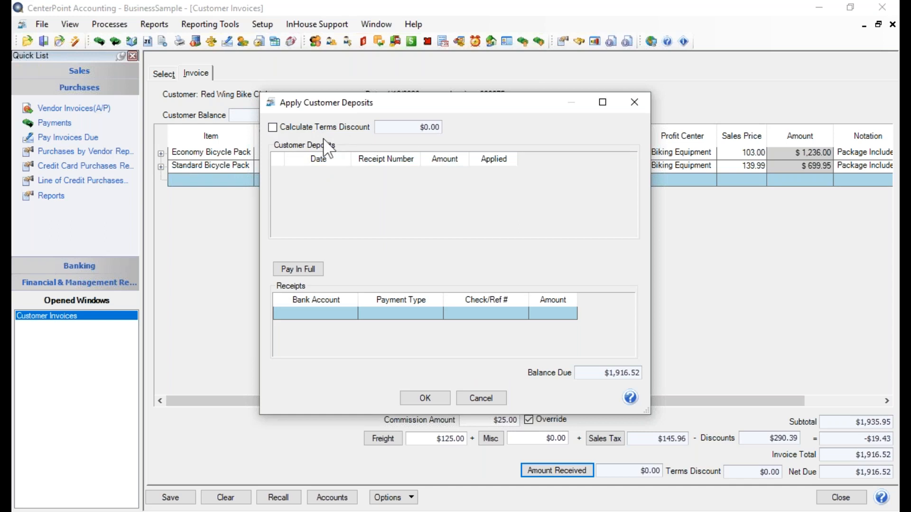
pyautogui.click(273, 127)
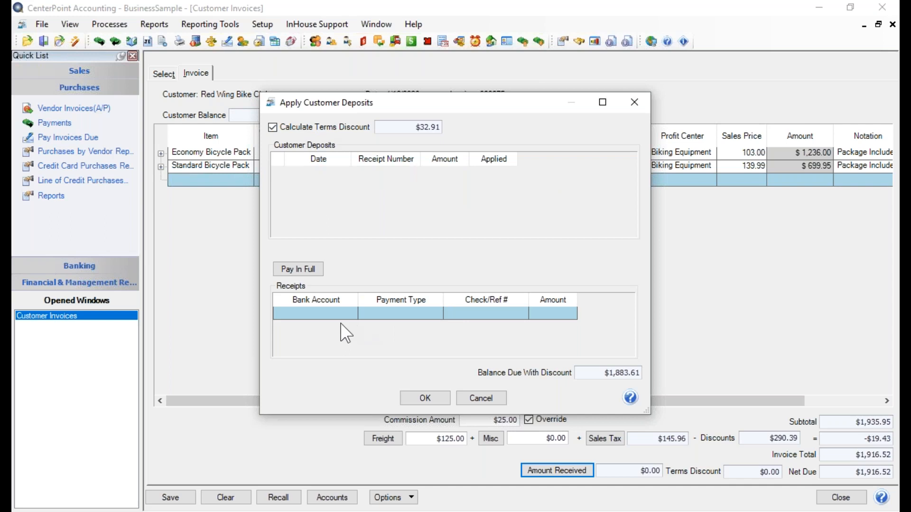
pyautogui.click(314, 313)
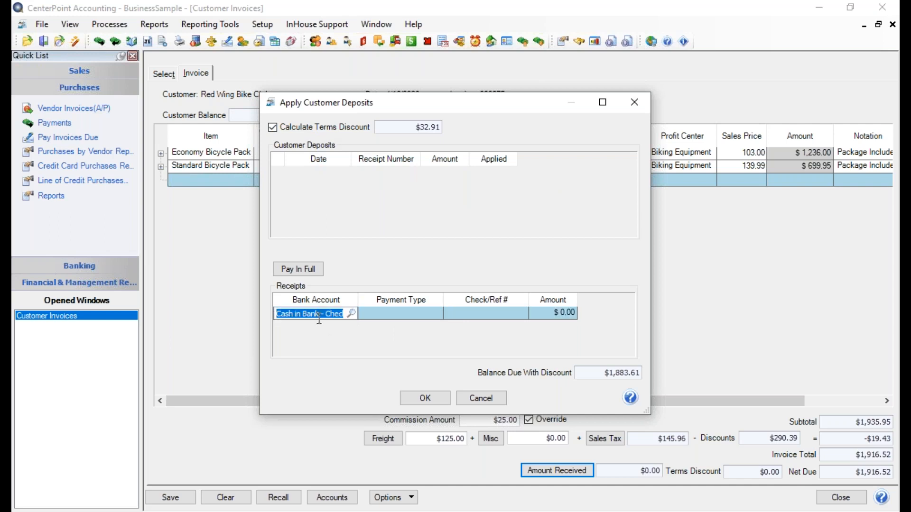
pyautogui.click(385, 314)
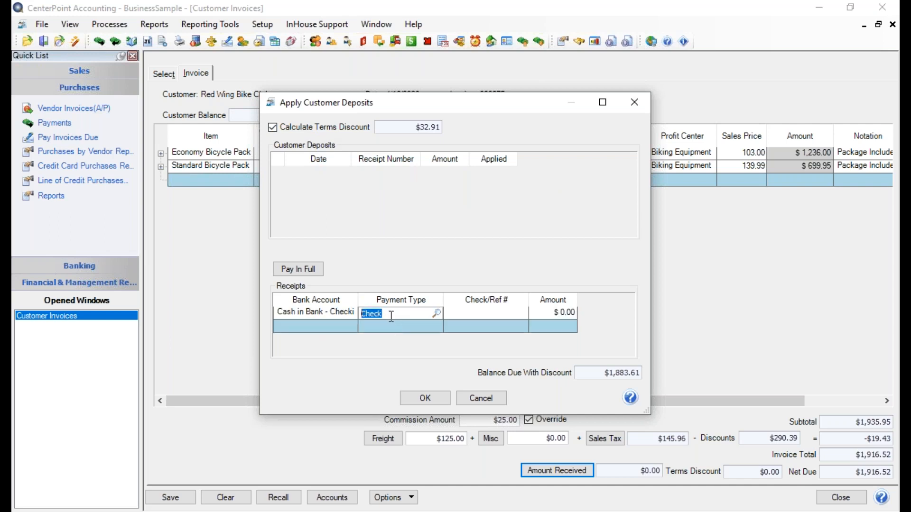
pyautogui.click(480, 312)
pyautogui.write('4562')
pyautogui.press('Tab')
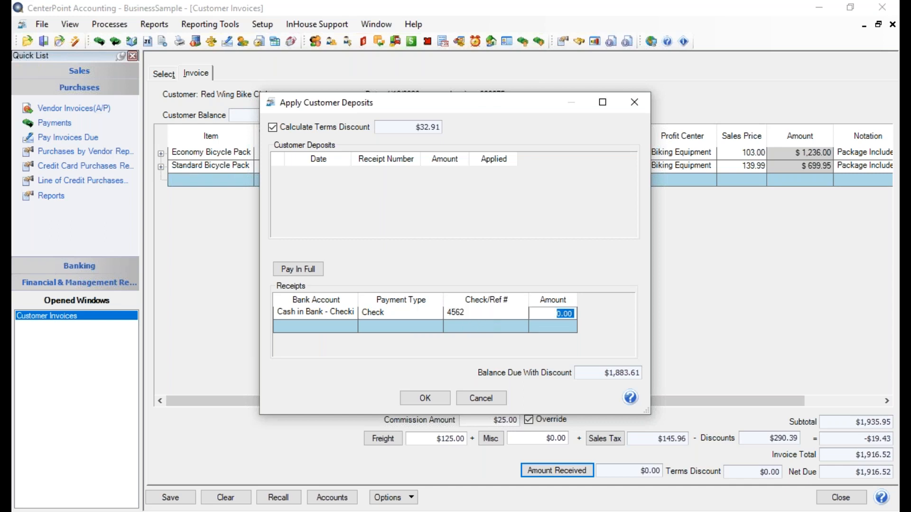
pyautogui.write('500.')
pyautogui.press('Tab')
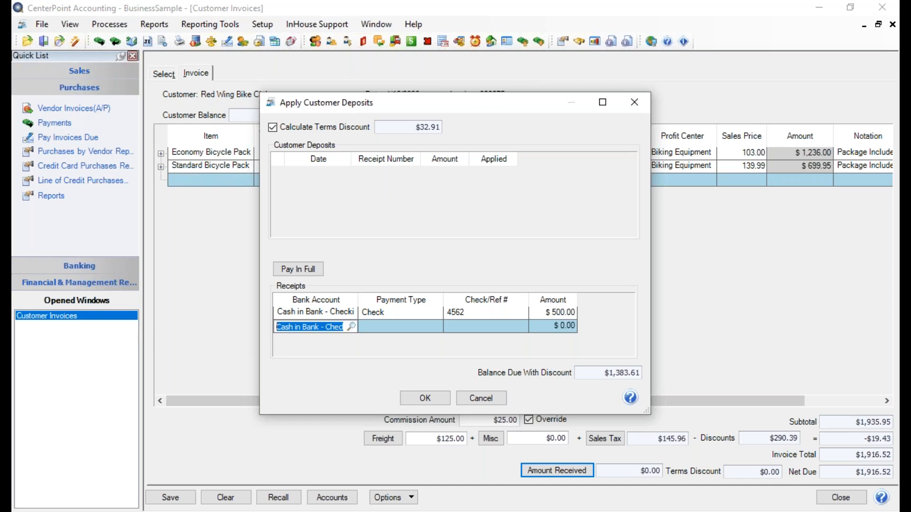
pyautogui.click(436, 394)
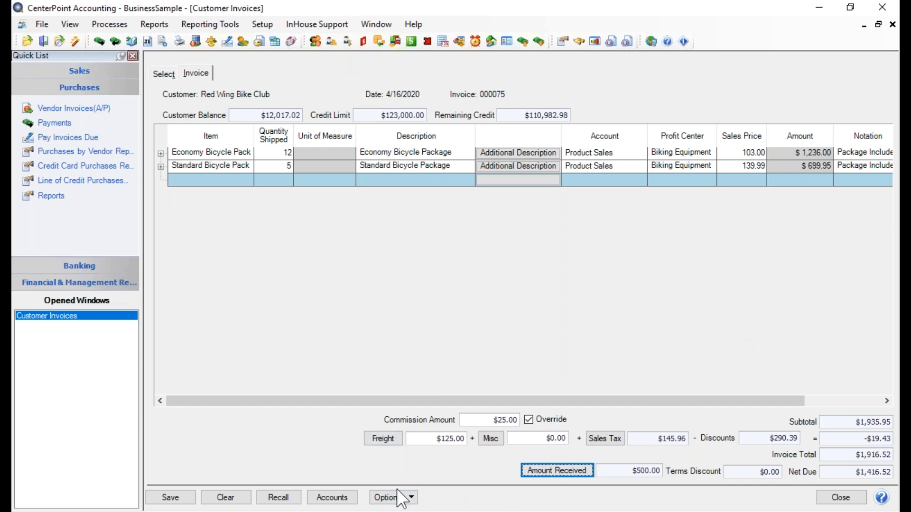
# Choose the option to manually apply customer deposits to invoices and confirm it
pyautogui.click(412, 498)
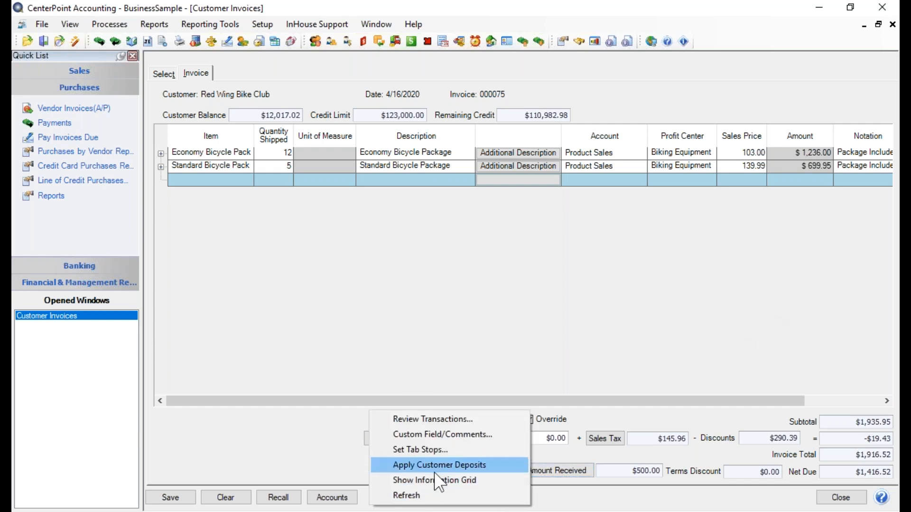
pyautogui.click(440, 468)
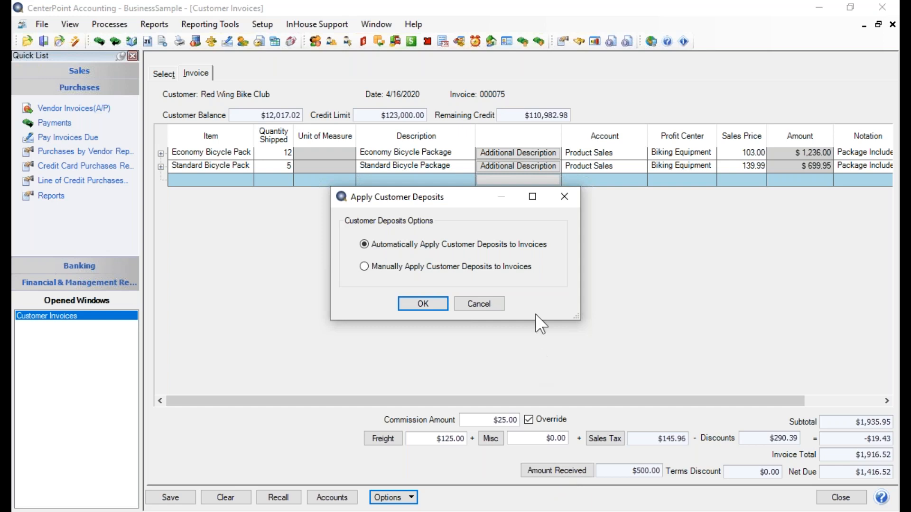
pyautogui.click(367, 268)
pyautogui.click(423, 304)
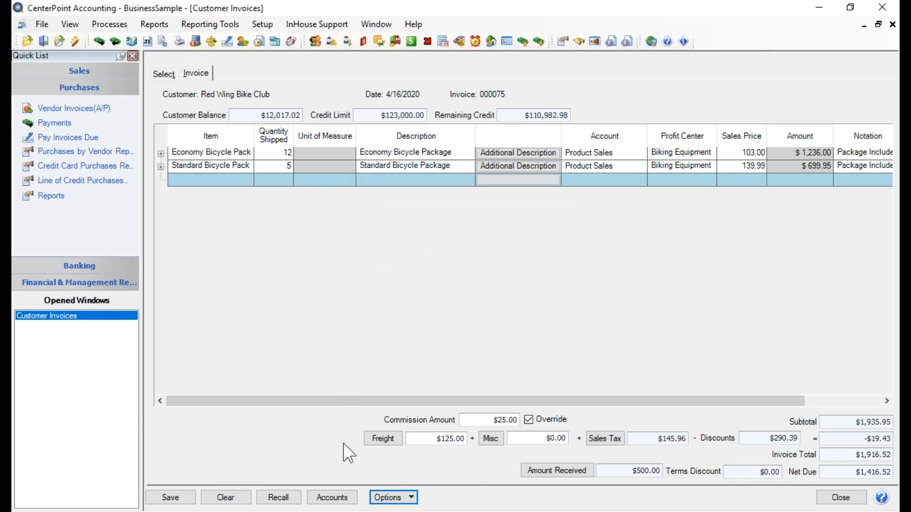
# Review the email and print options in the Red Wing Bike Club customer record and save the record
pyautogui.click(164, 74)
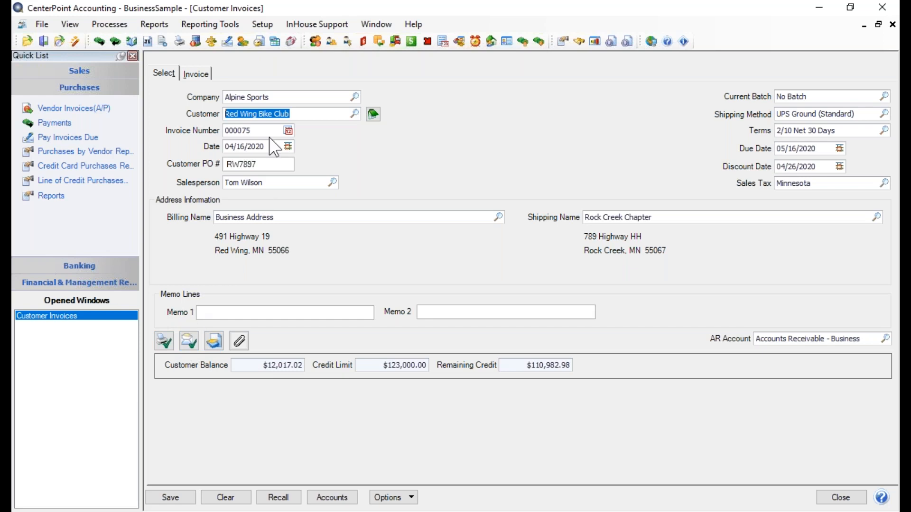
pyautogui.rightClick(301, 113)
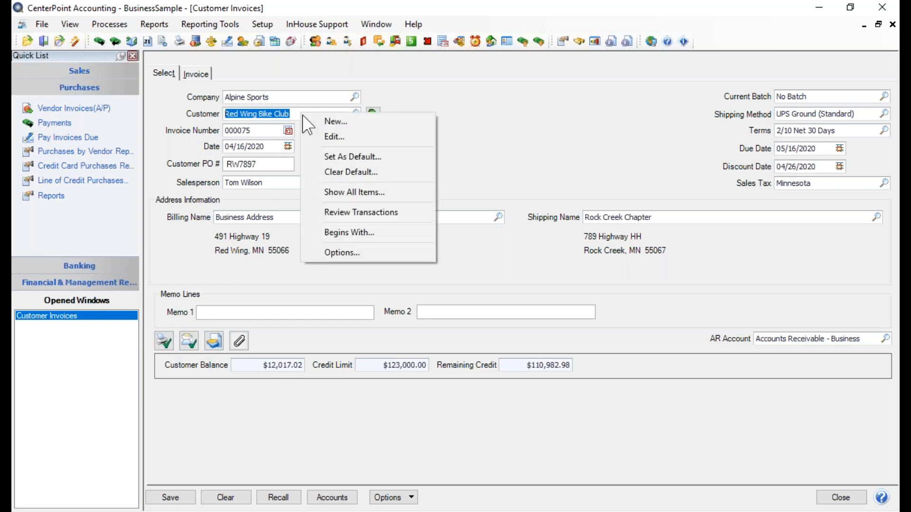
pyautogui.click(342, 140)
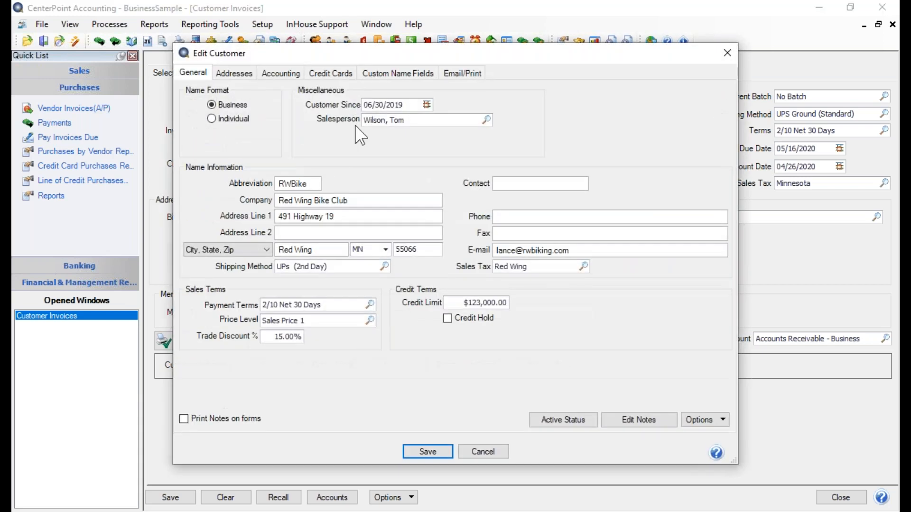
pyautogui.click(459, 76)
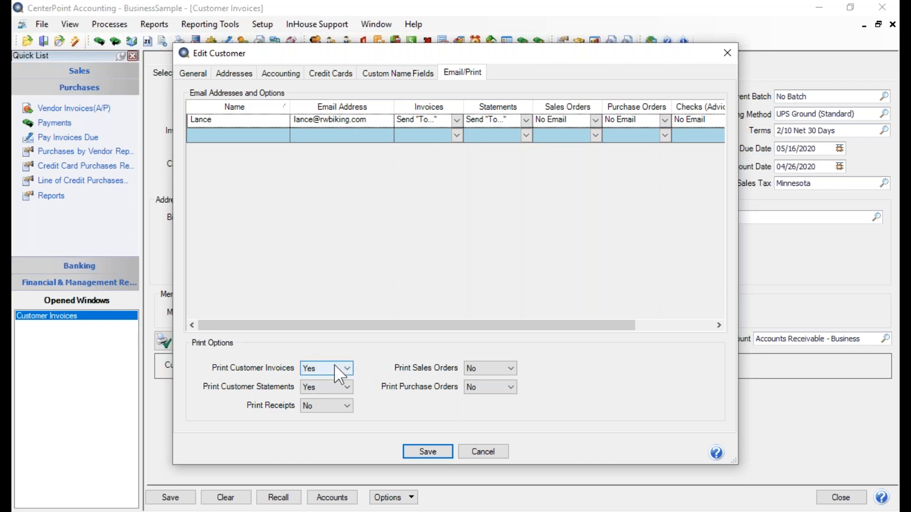
pyautogui.click(432, 449)
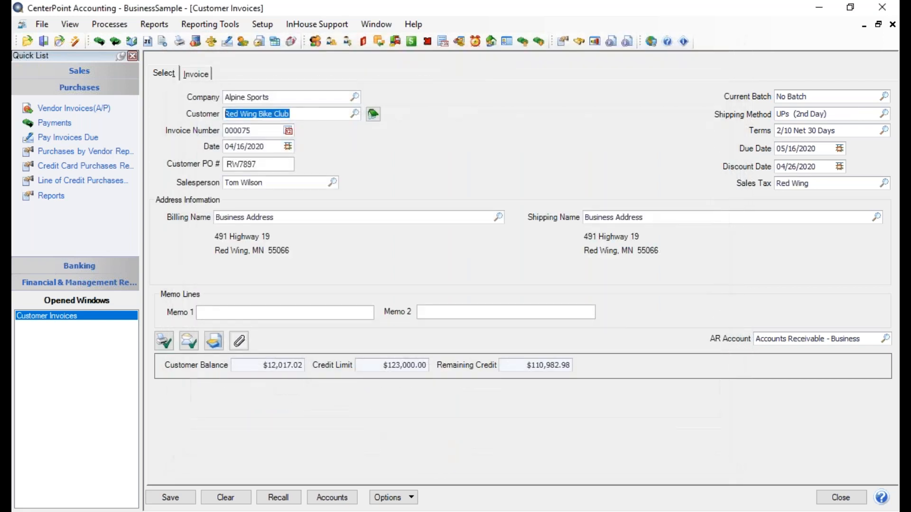
# Review the invoice's print settings for printer, copies and form, keeping Print Invoice selected, and confirm them
pyautogui.click(169, 346)
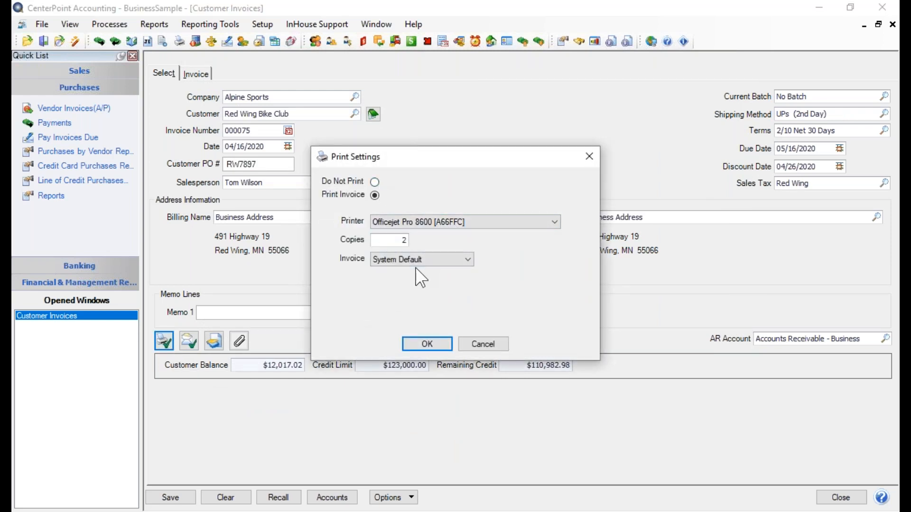
pyautogui.click(427, 344)
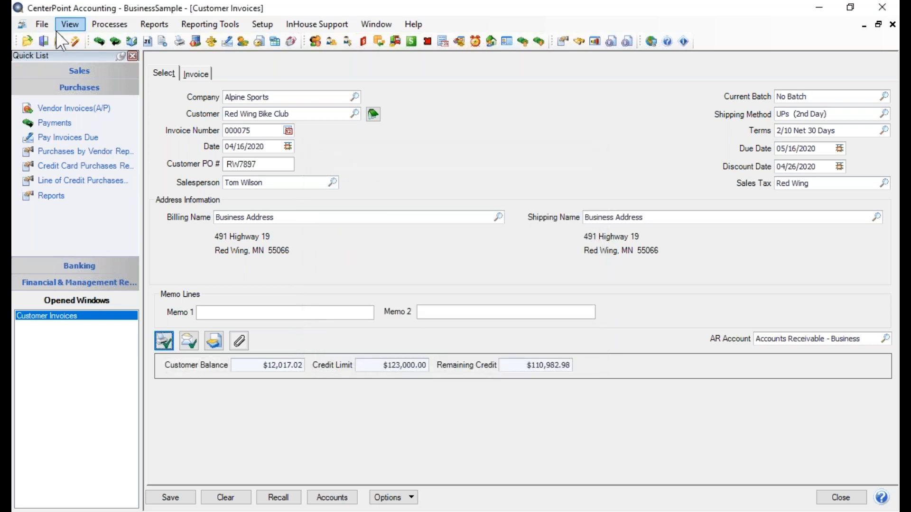
# Examine the customer invoice printing preferences at the database and application levels, covering printer, form type and copies, and save them
pyautogui.click(41, 23)
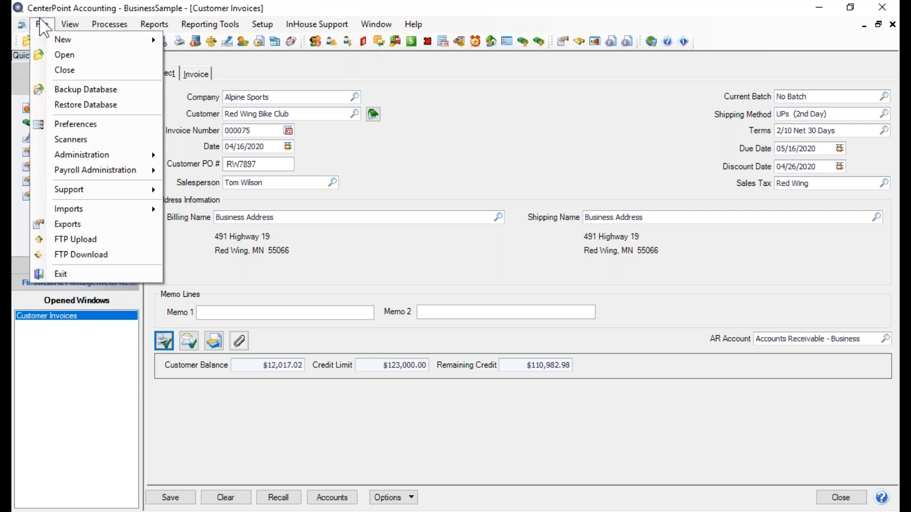
pyautogui.click(66, 124)
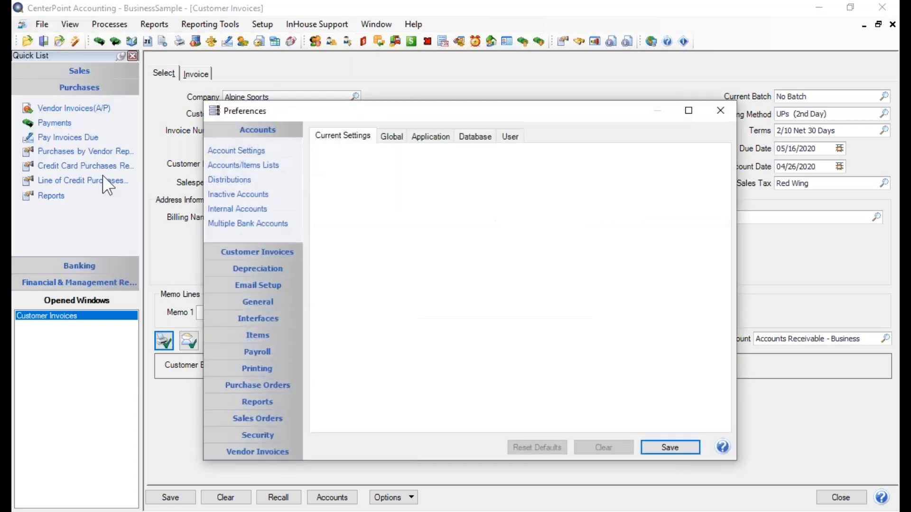
pyautogui.click(250, 258)
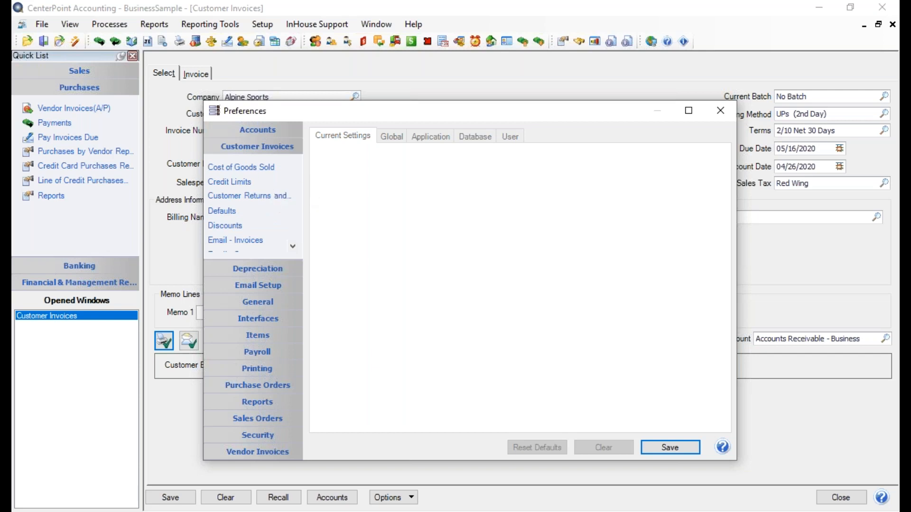
pyautogui.scroll(-1, 246, 232)
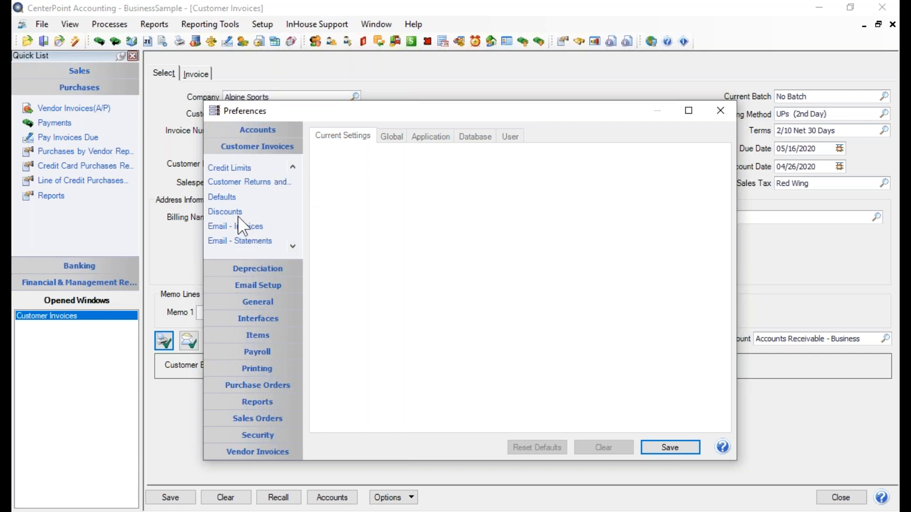
pyautogui.scroll(1, 251, 243)
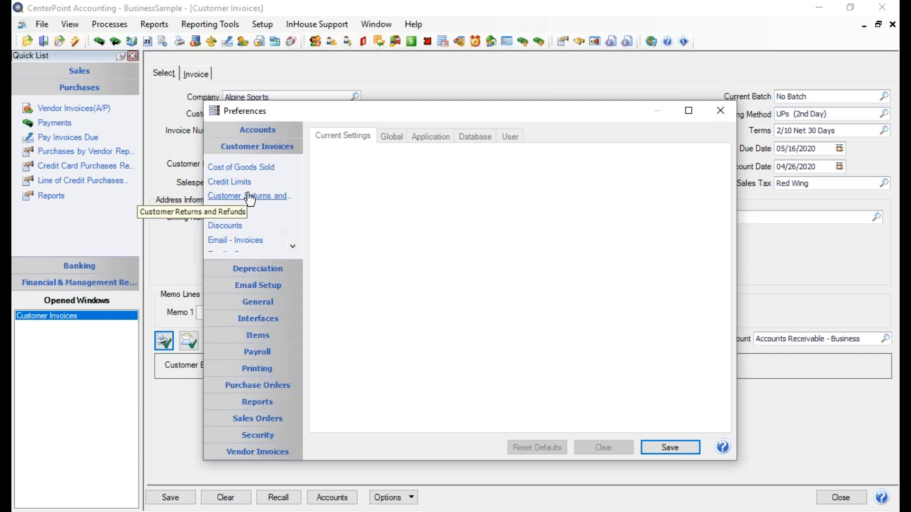
pyautogui.click(252, 371)
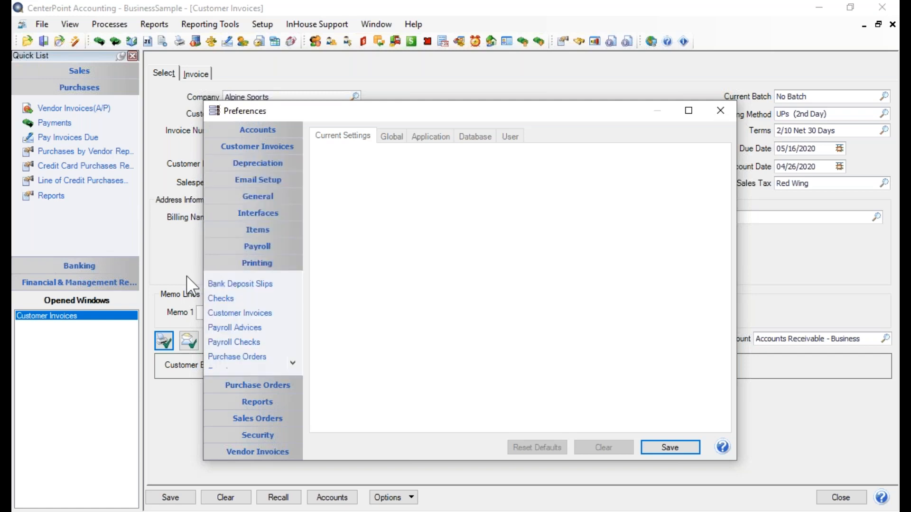
pyautogui.click(241, 314)
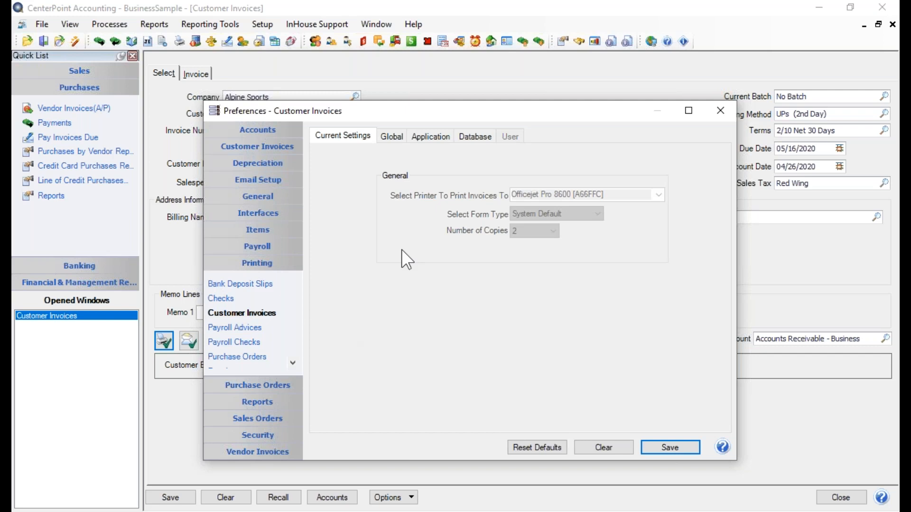
pyautogui.click(466, 136)
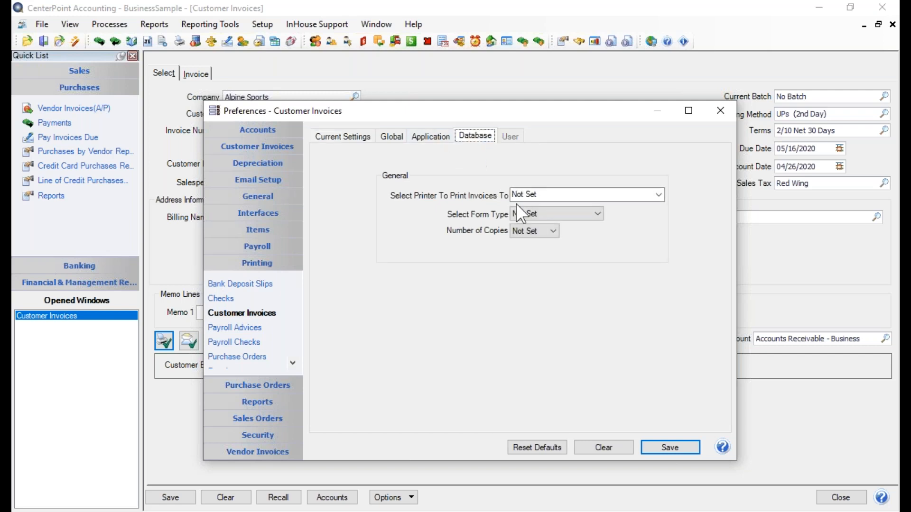
pyautogui.click(430, 137)
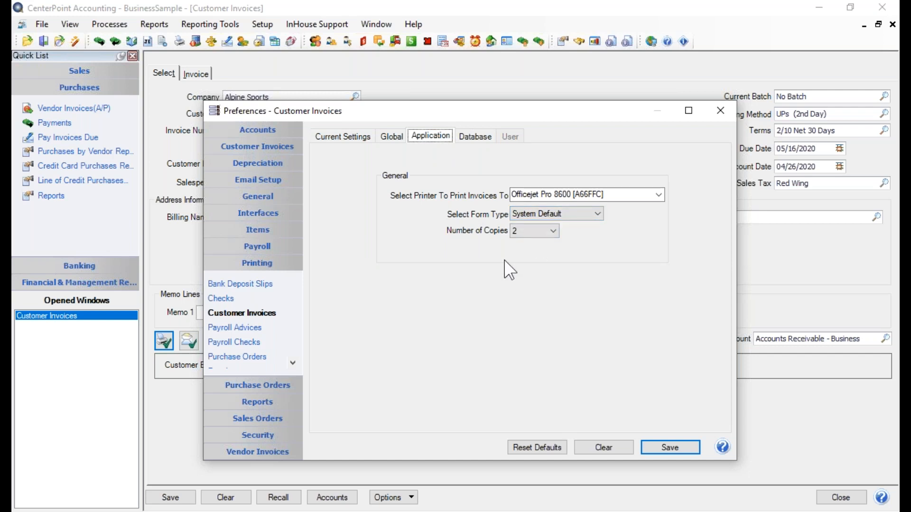
pyautogui.click(668, 451)
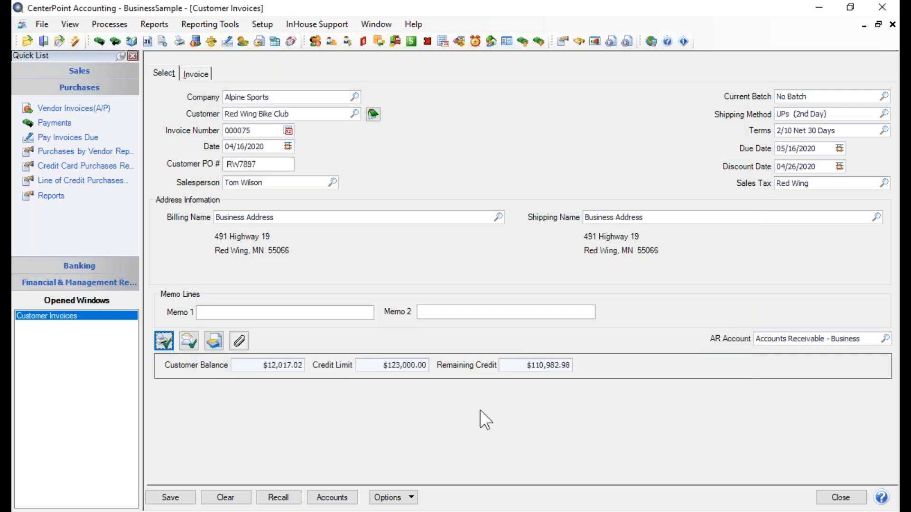
# Recheck the invoice's print settings, then review its email recipient, subject, message and form and confirm the email settings
pyautogui.click(163, 340)
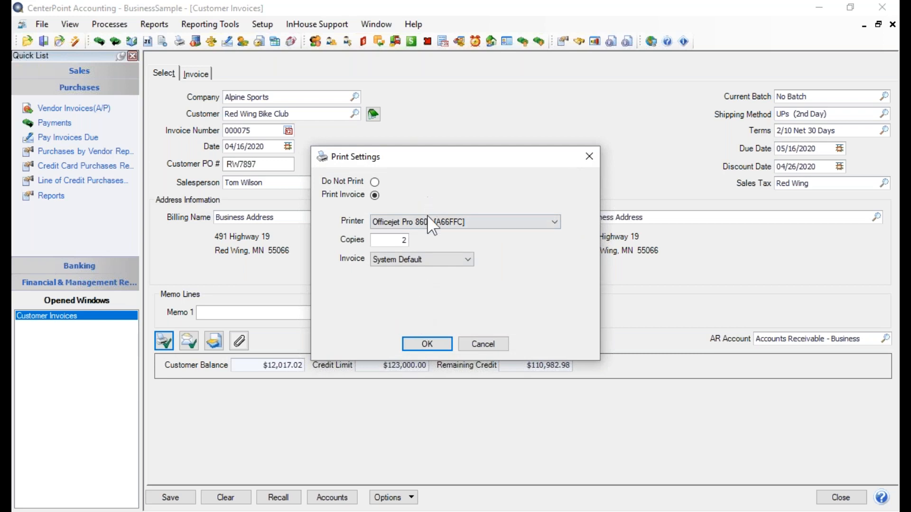
pyautogui.click(485, 340)
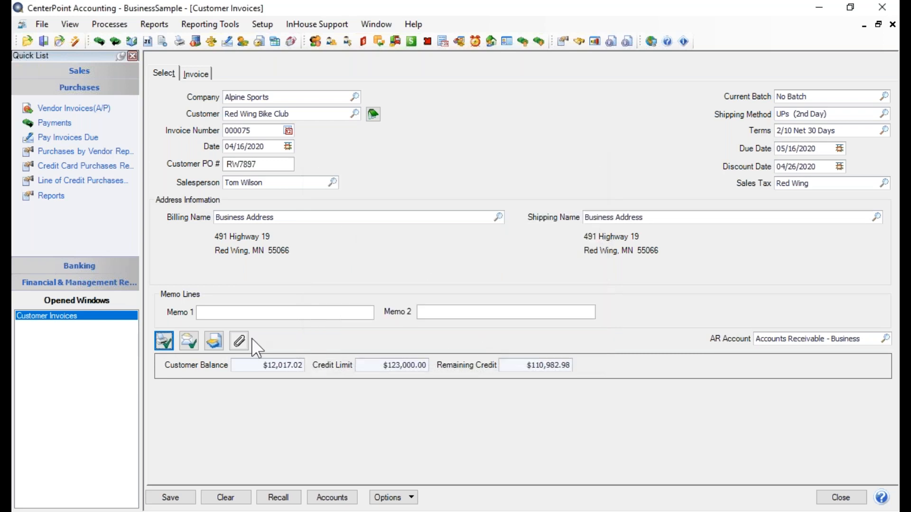
pyautogui.click(187, 338)
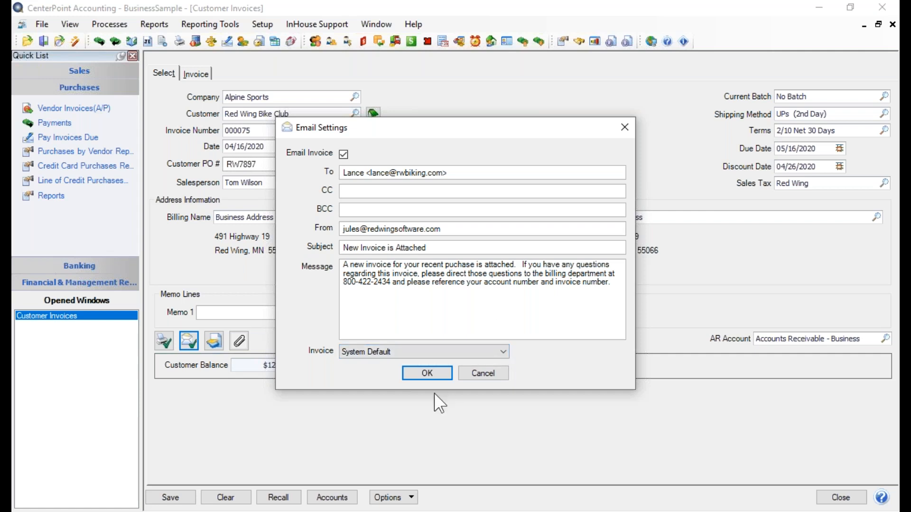
pyautogui.click(434, 374)
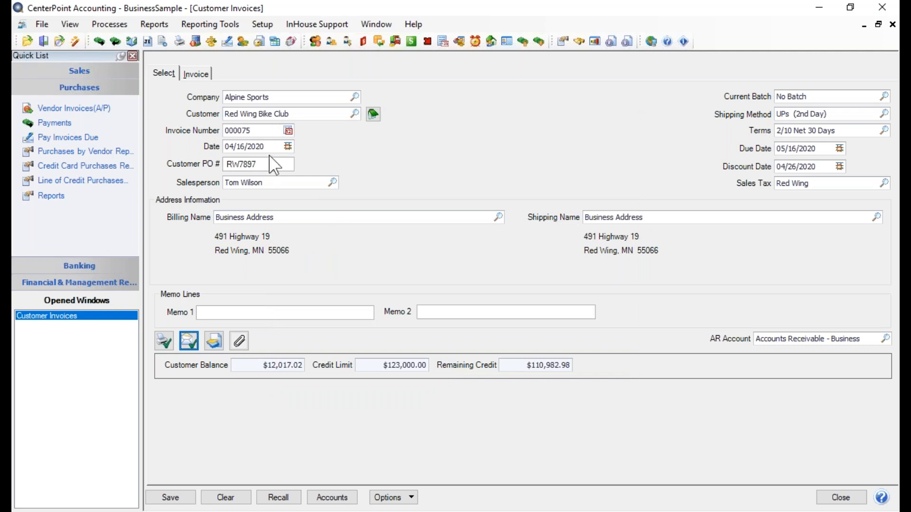
# Examine the database-level Email Setup preferences for the mail server and run the email connection test
pyautogui.click(39, 23)
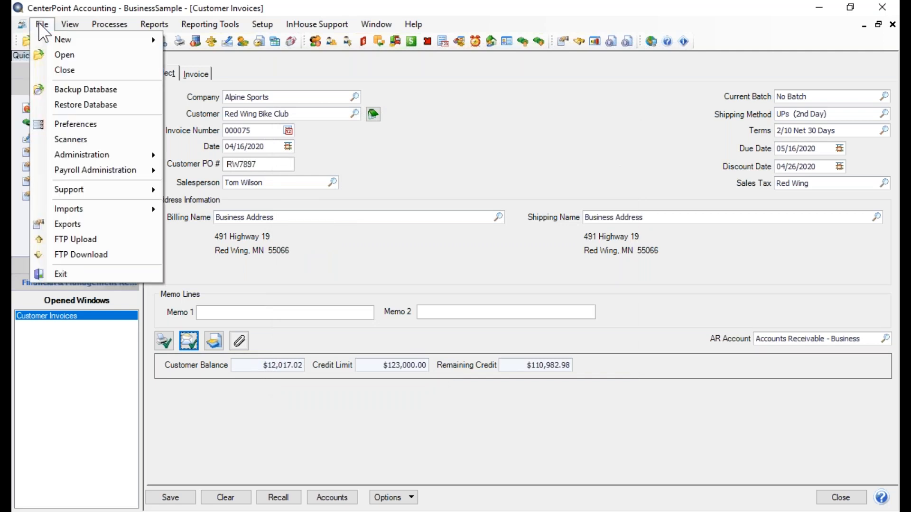
pyautogui.click(71, 124)
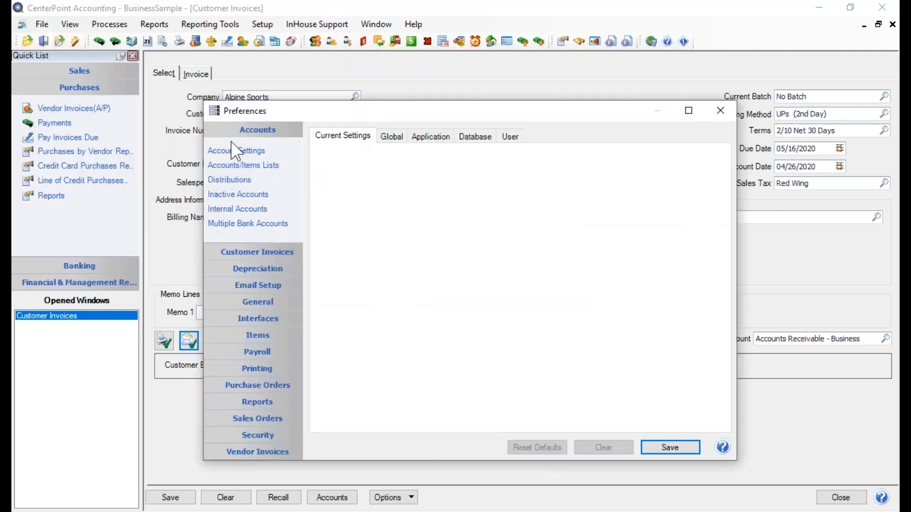
pyautogui.click(274, 286)
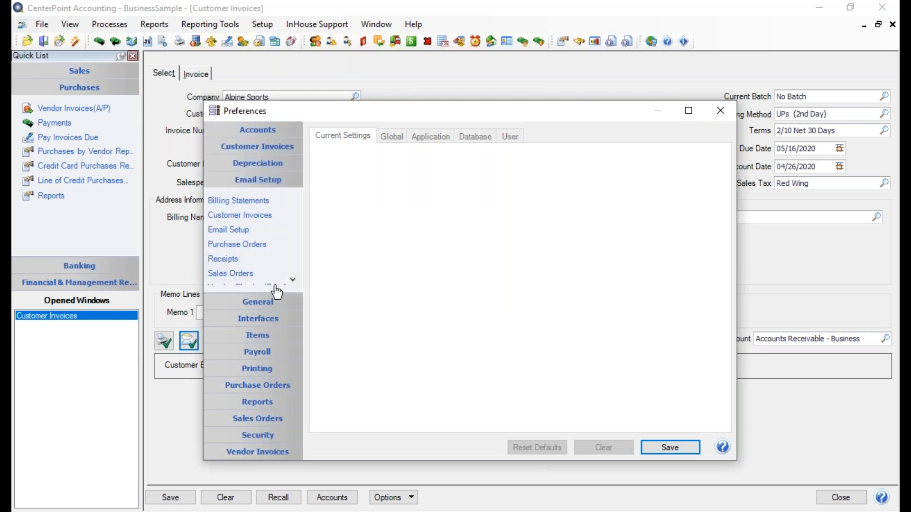
pyautogui.click(232, 235)
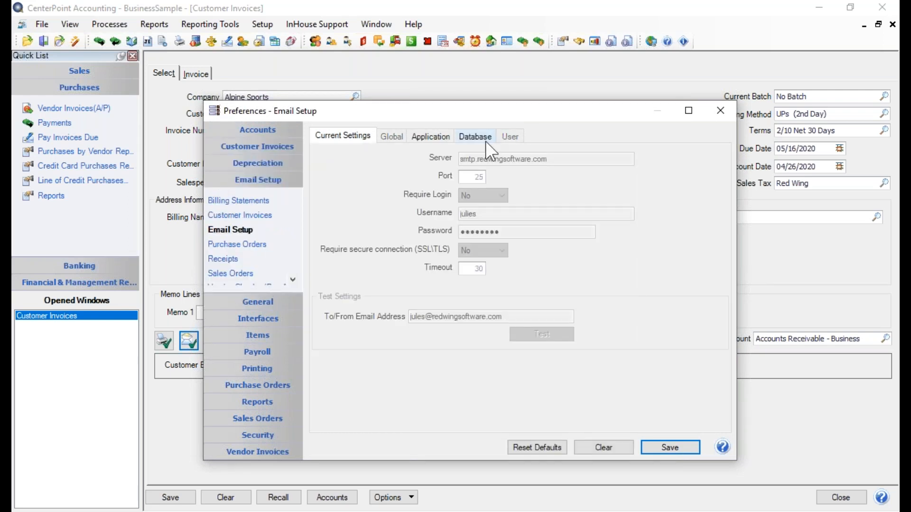
pyautogui.click(479, 138)
pyautogui.click(463, 157)
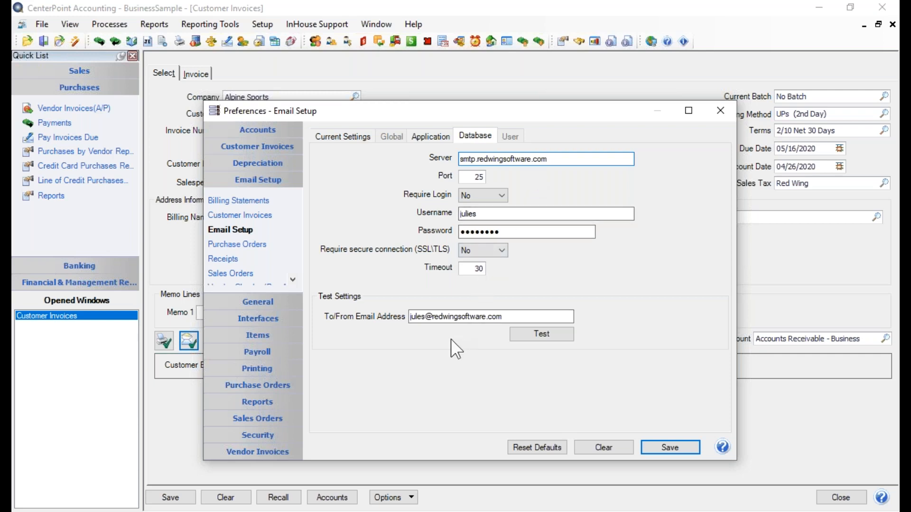
pyautogui.click(544, 337)
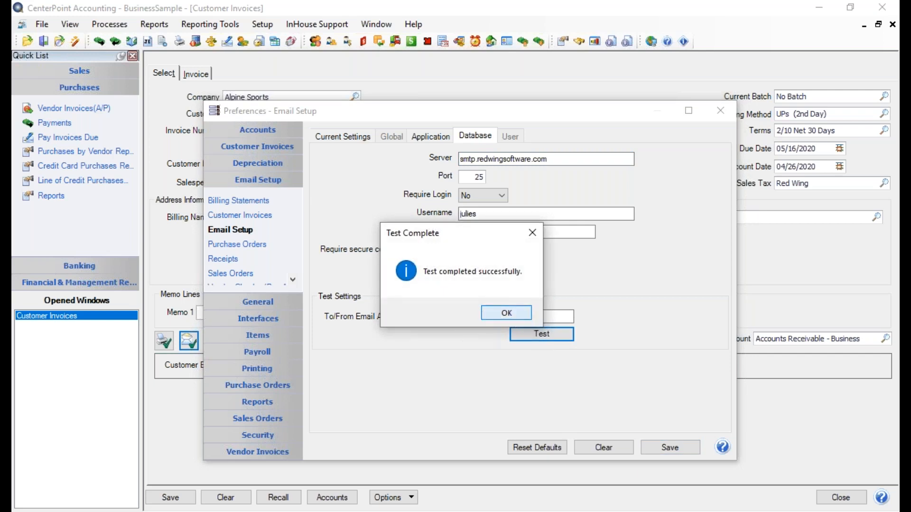
pyautogui.click(525, 313)
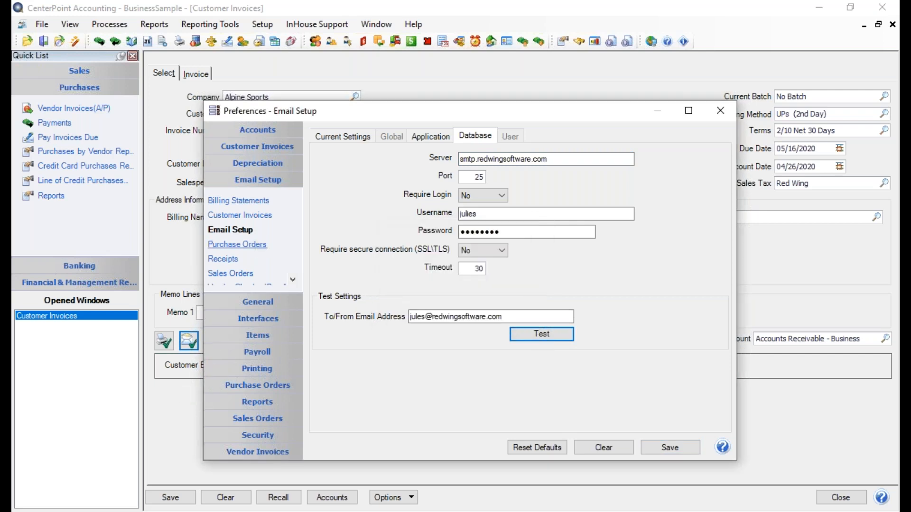
# Review the default email subject, message and form for customer invoices in the preferences and save them
pyautogui.click(242, 215)
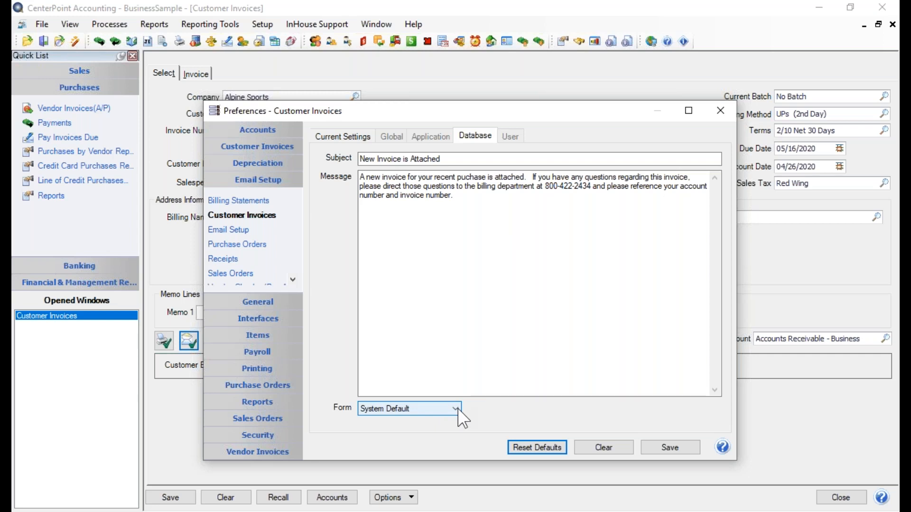
pyautogui.click(681, 448)
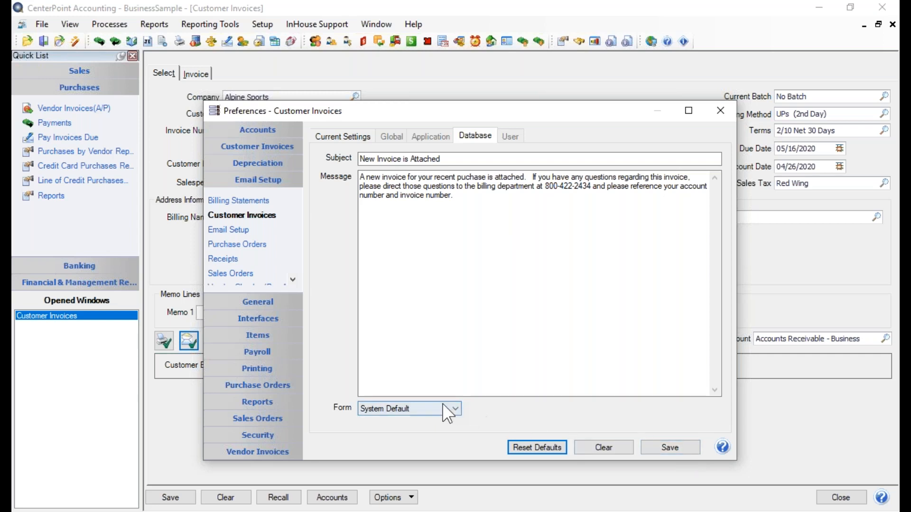
pyautogui.click(680, 451)
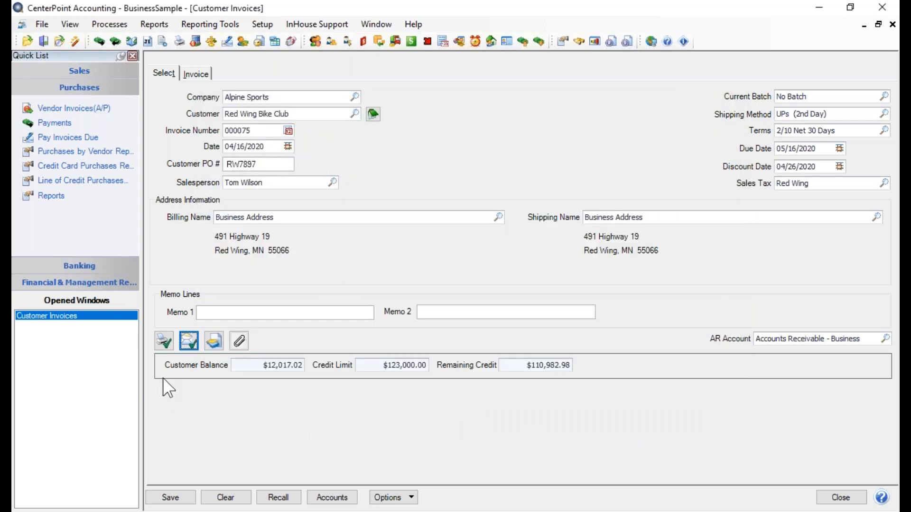
pyautogui.click(190, 344)
pyautogui.click(41, 24)
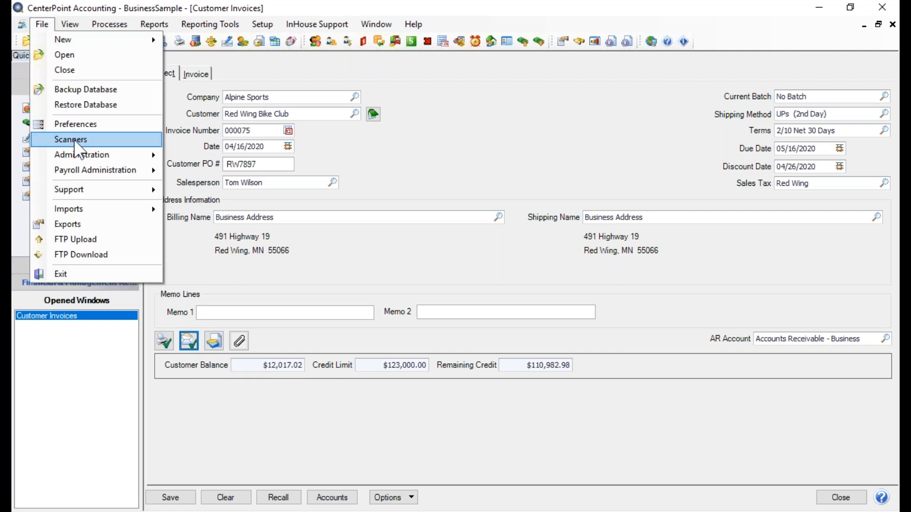
pyautogui.click(527, 441)
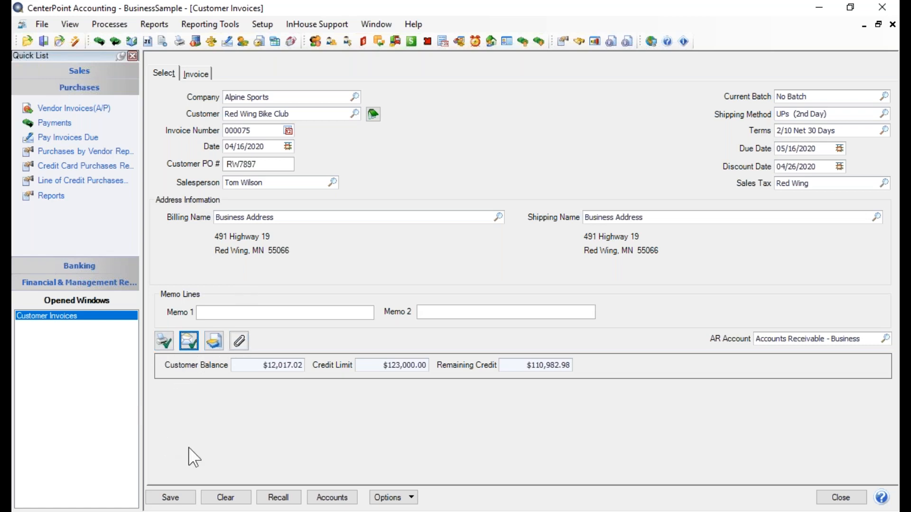
# Examine the invoice's attachment options and browse the Documents folder without attaching a file
pyautogui.click(246, 341)
pyautogui.click(267, 126)
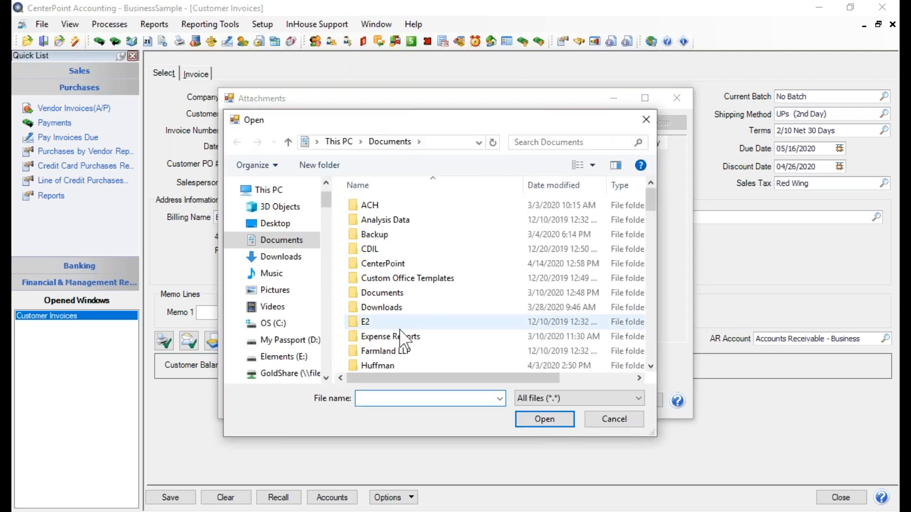
pyautogui.click(619, 415)
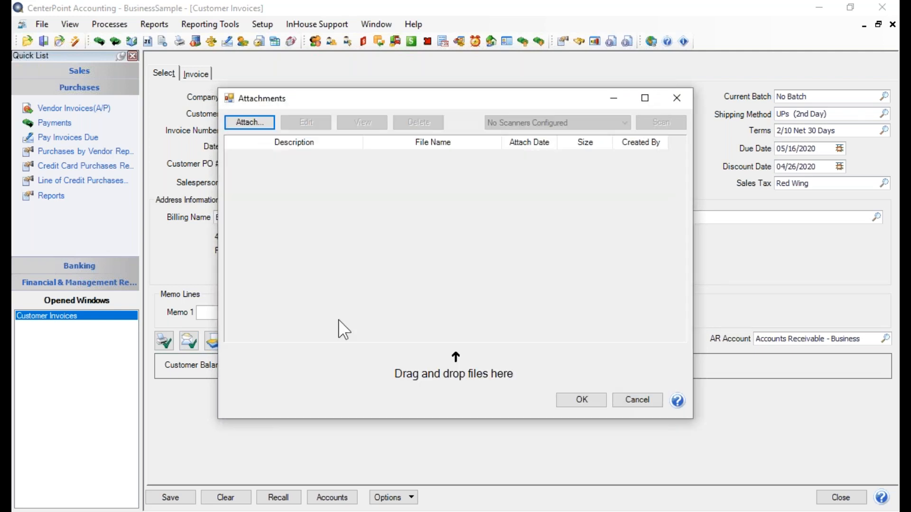
pyautogui.click(596, 400)
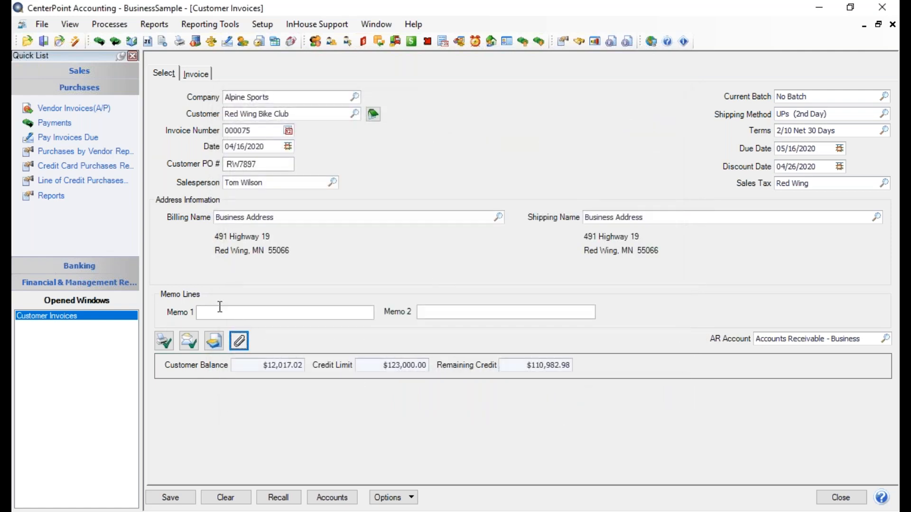